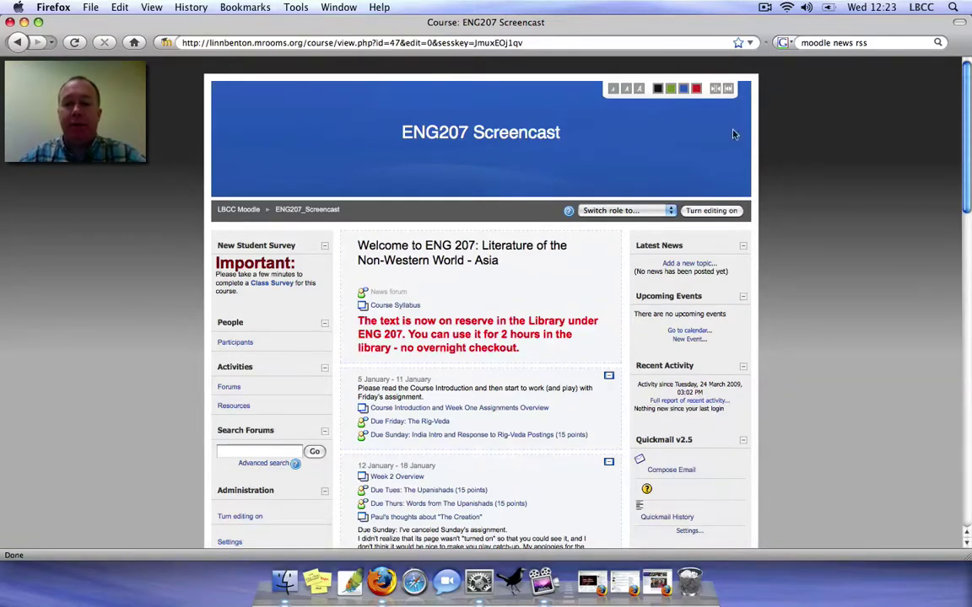
Try the font sizes, settle on medium text, and switch to the wider page layout.
left_click(628, 93)
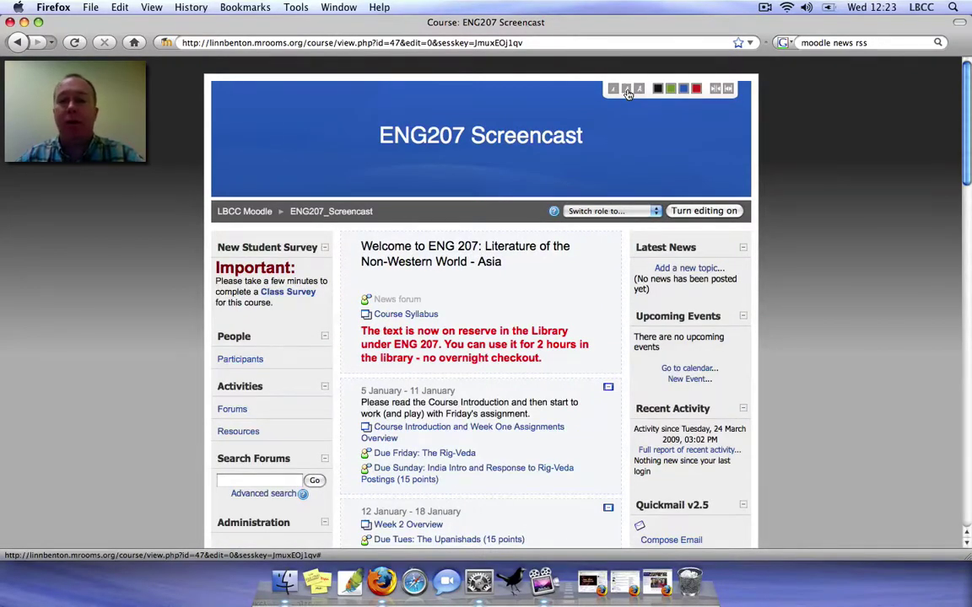
left_click(640, 90)
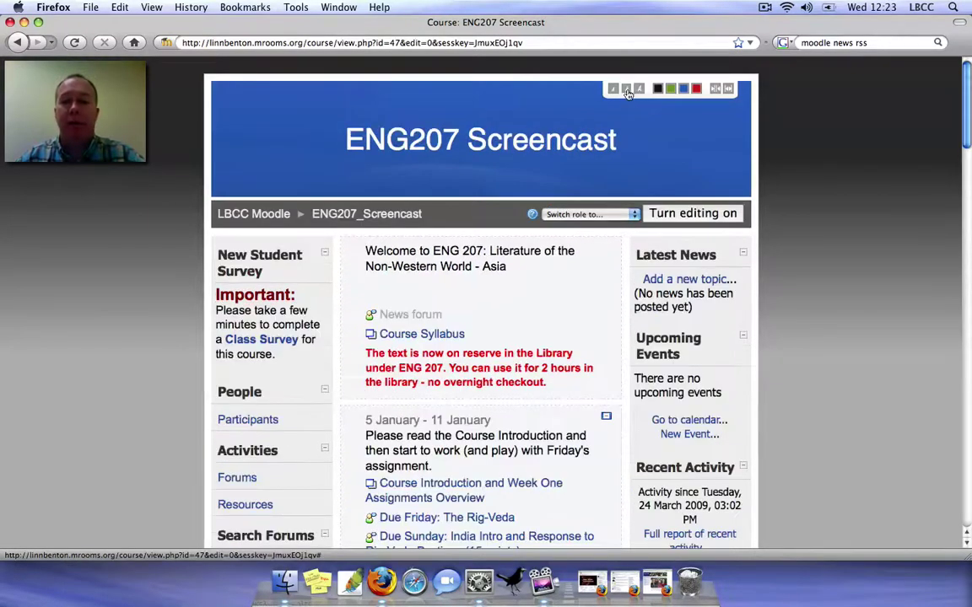
left_click(626, 92)
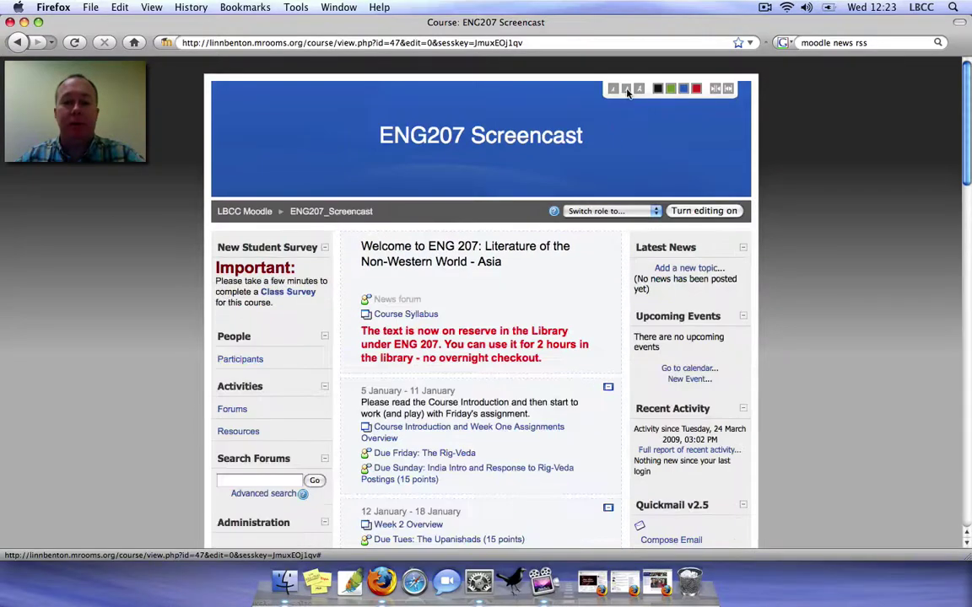
left_click(729, 90)
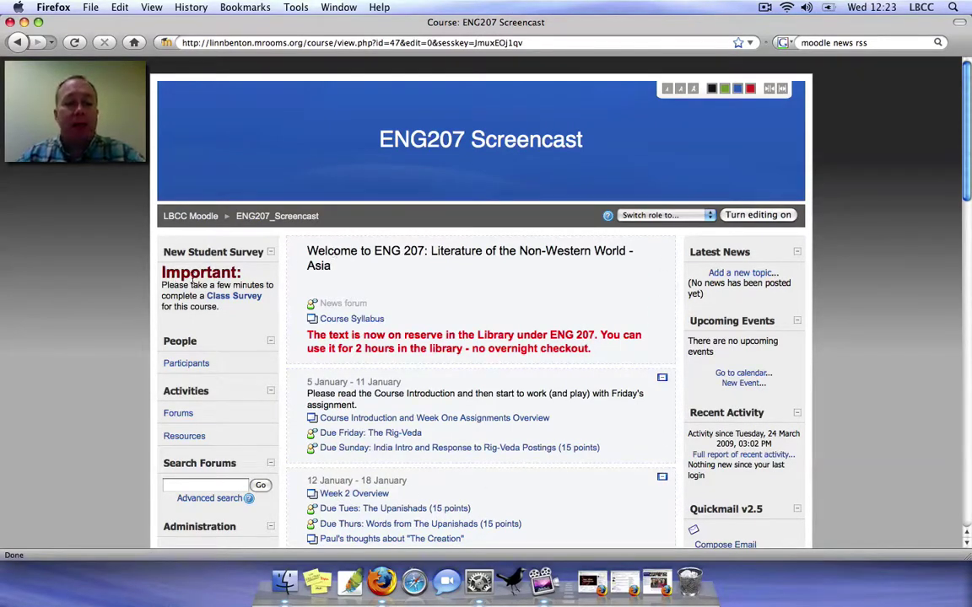
scroll(186, 266, "down", 1)
scroll(192, 279, "down", 10)
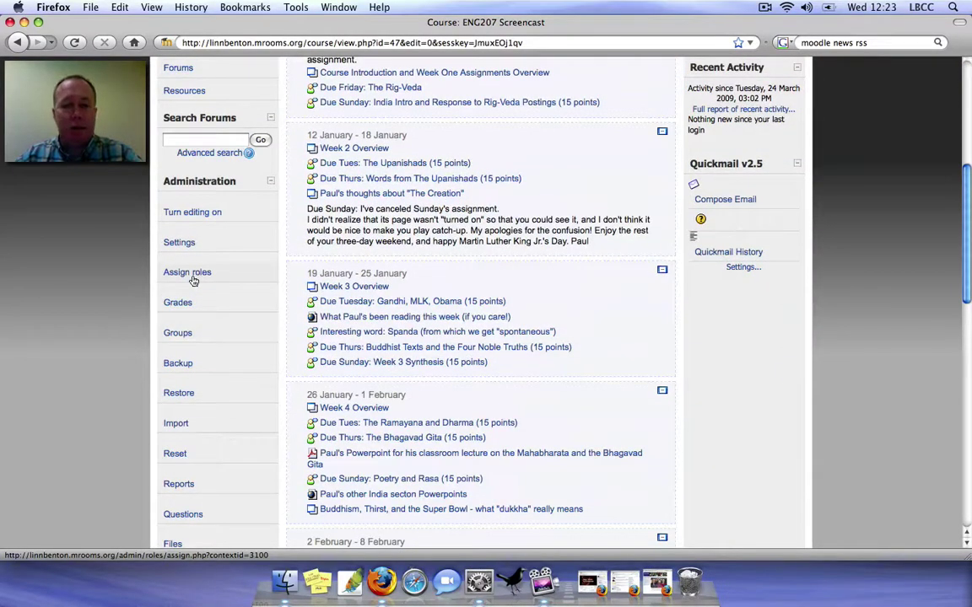
scroll(193, 281, "up", 10)
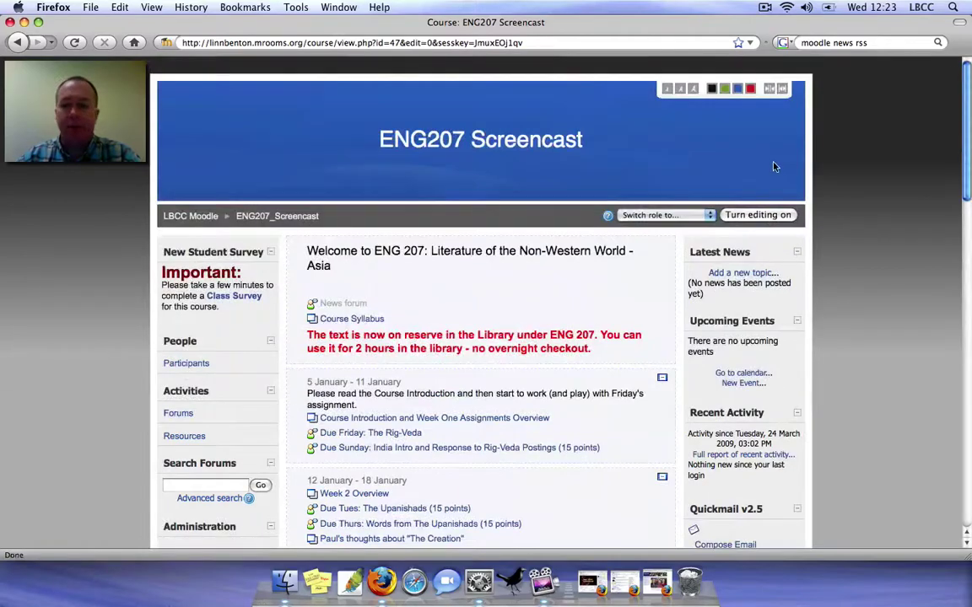
scroll(742, 247, "down", 10)
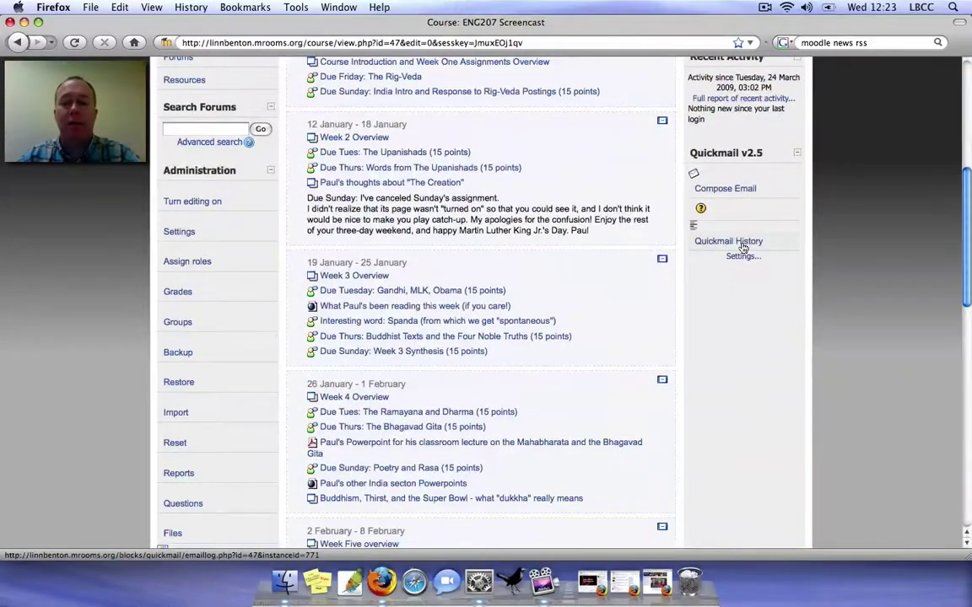
scroll(742, 247, "up", 10)
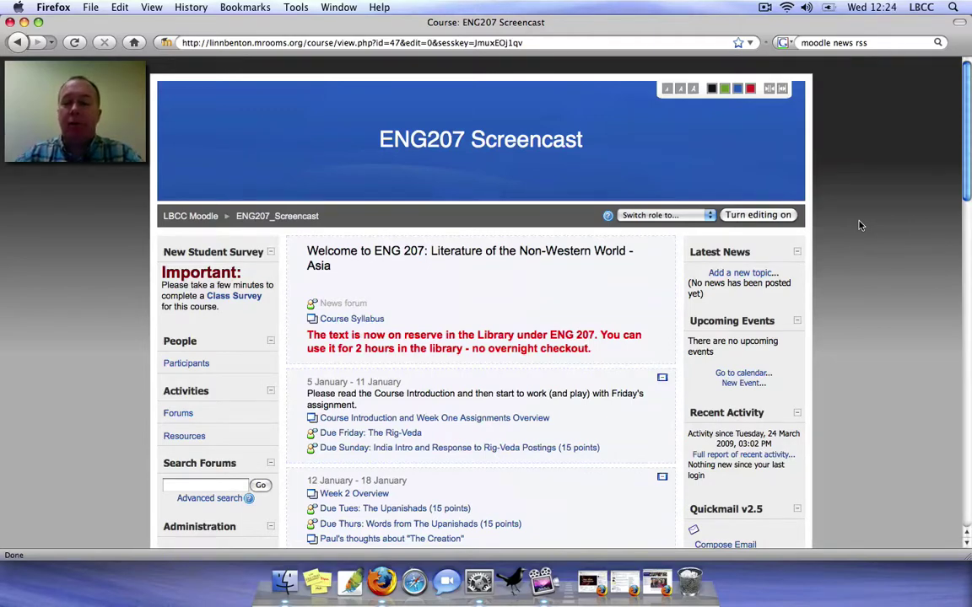
Turn editing on for the ENG207 course page and scroll down to the Blocks area.
left_click(767, 217)
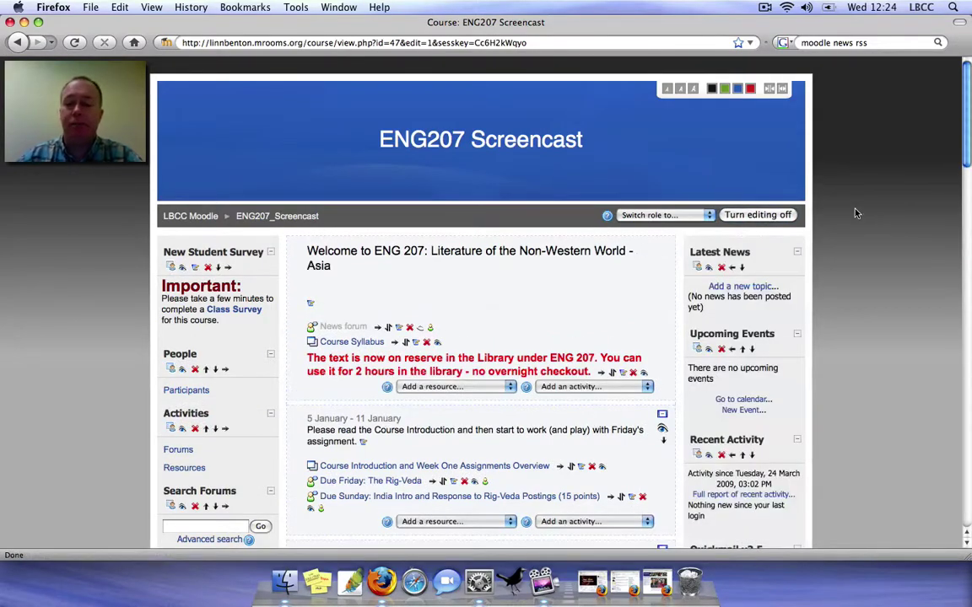
scroll(855, 214, "down", 8)
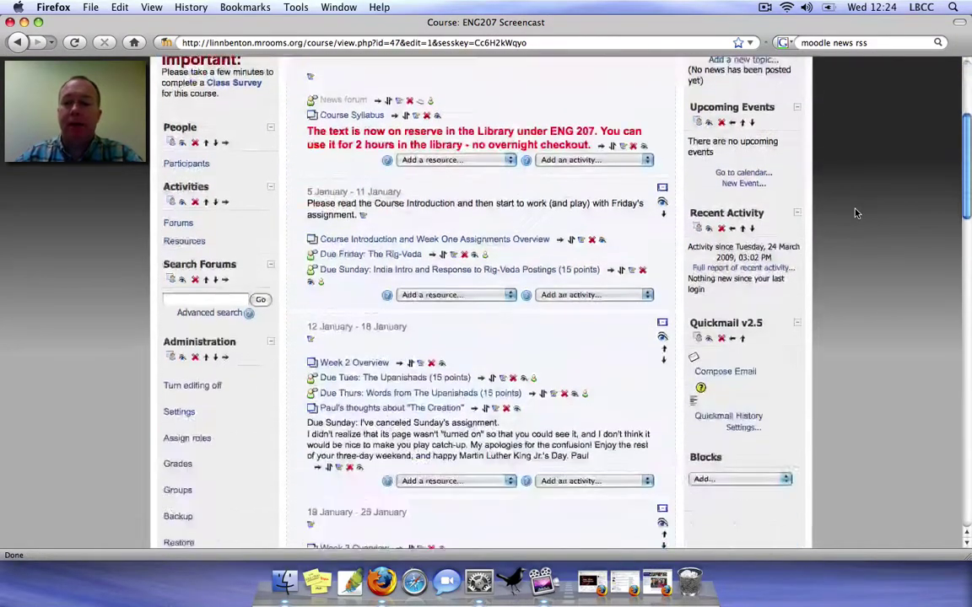
scroll(855, 213, "down", 2)
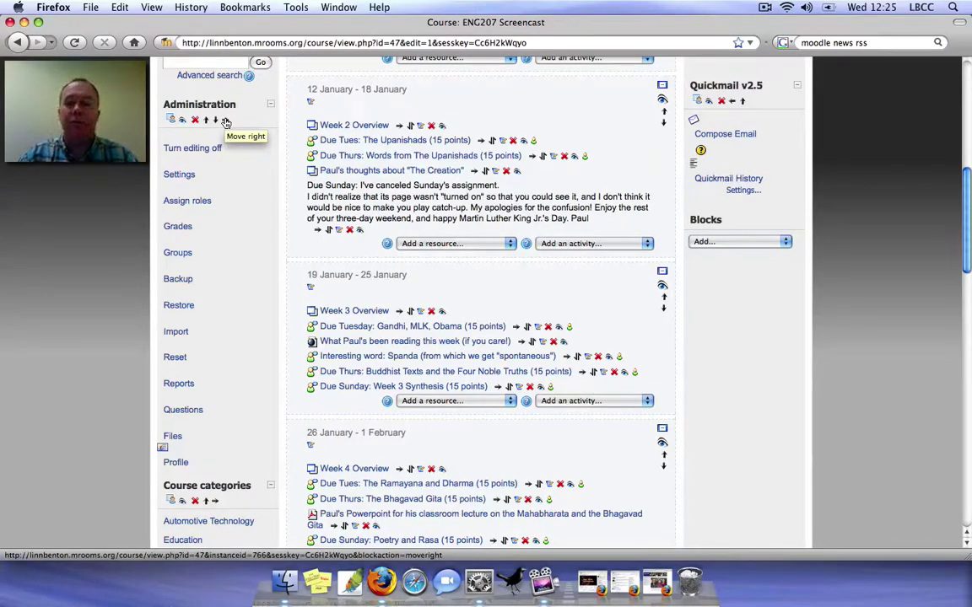
left_click(732, 243)
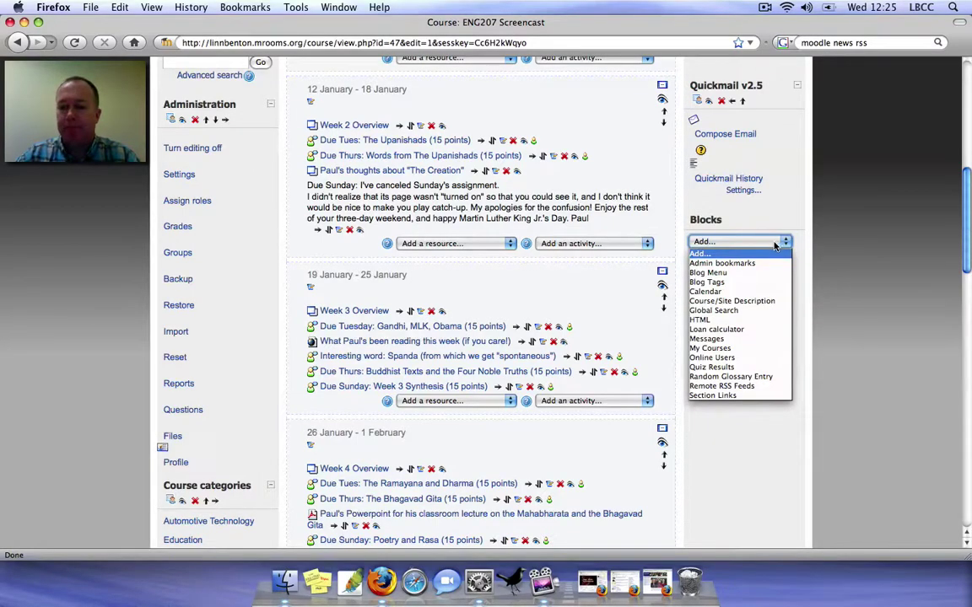
left_click(707, 273)
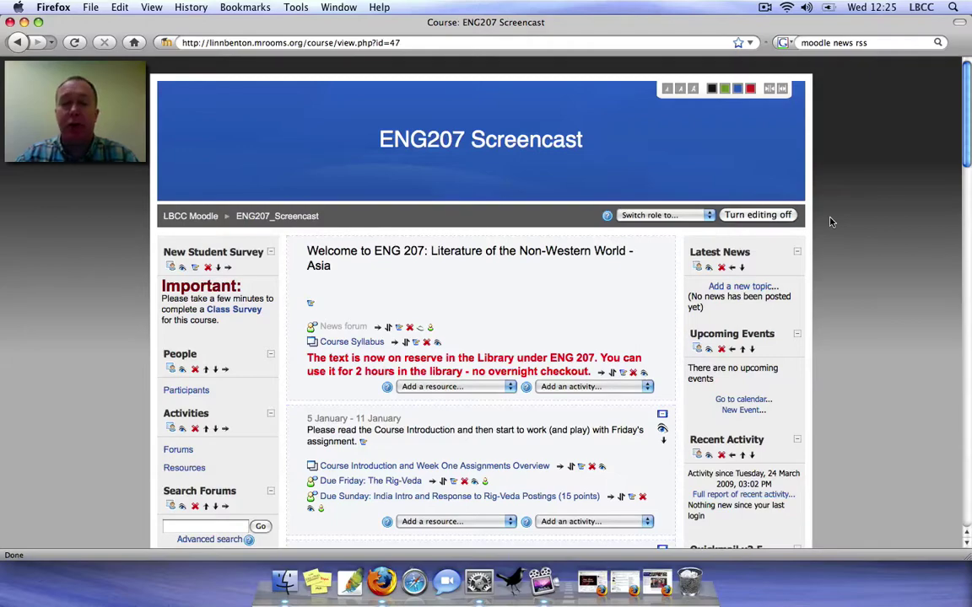
scroll(830, 222, "down", 10)
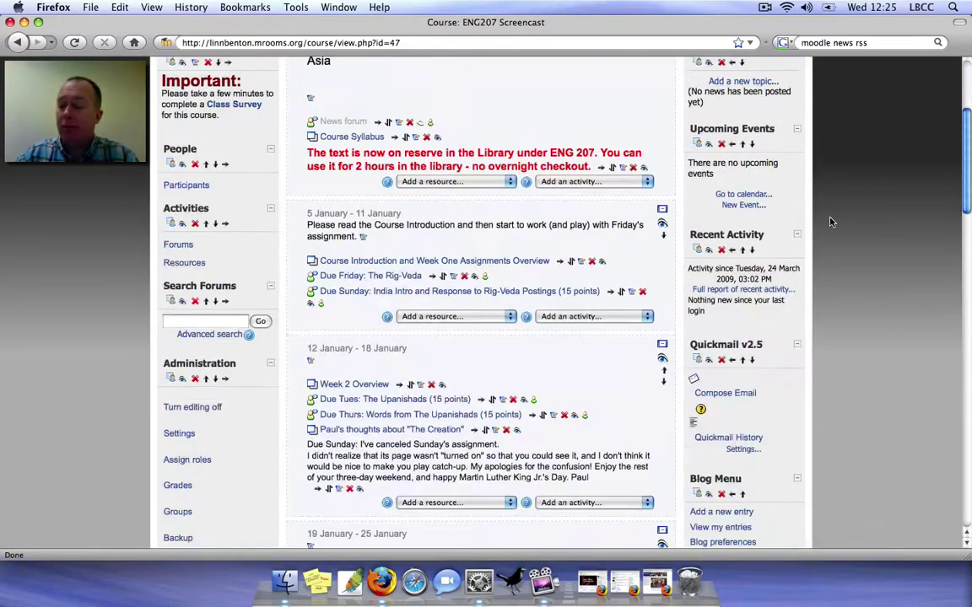
scroll(831, 222, "down", 3)
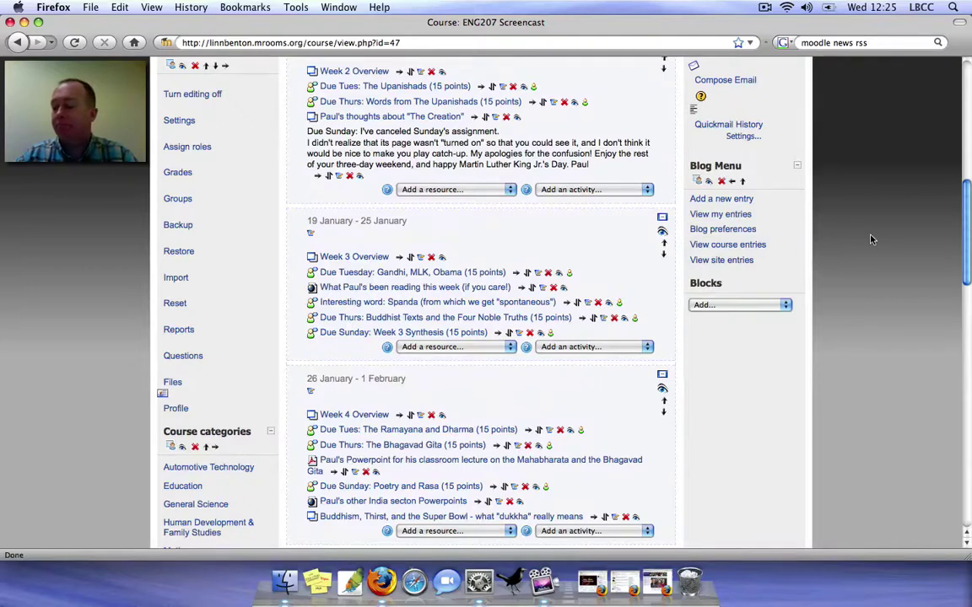
left_click(722, 184)
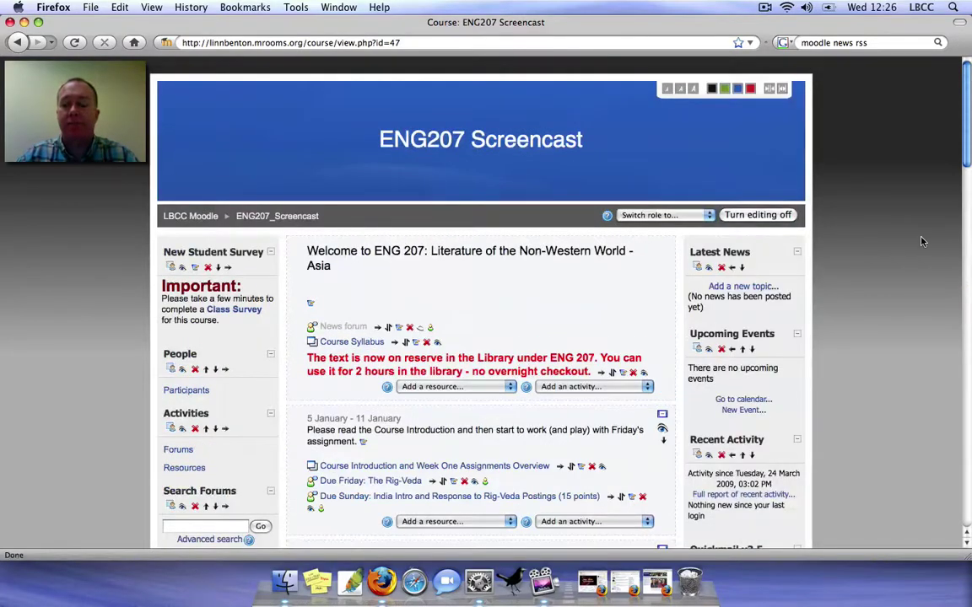
Add a Calendar block from the Blocks Add… list.
scroll(851, 240, "down", 10)
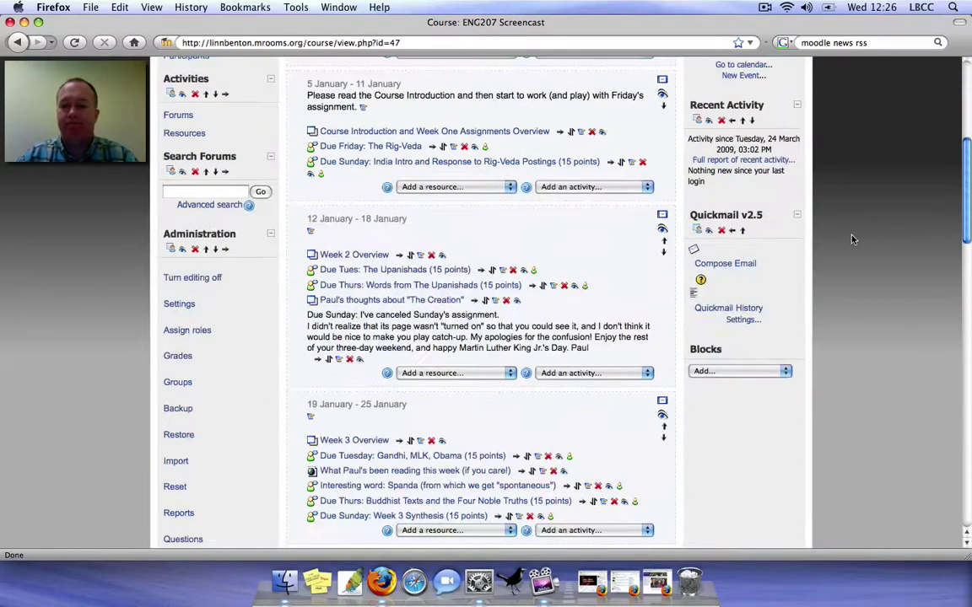
scroll(851, 240, "down", 4)
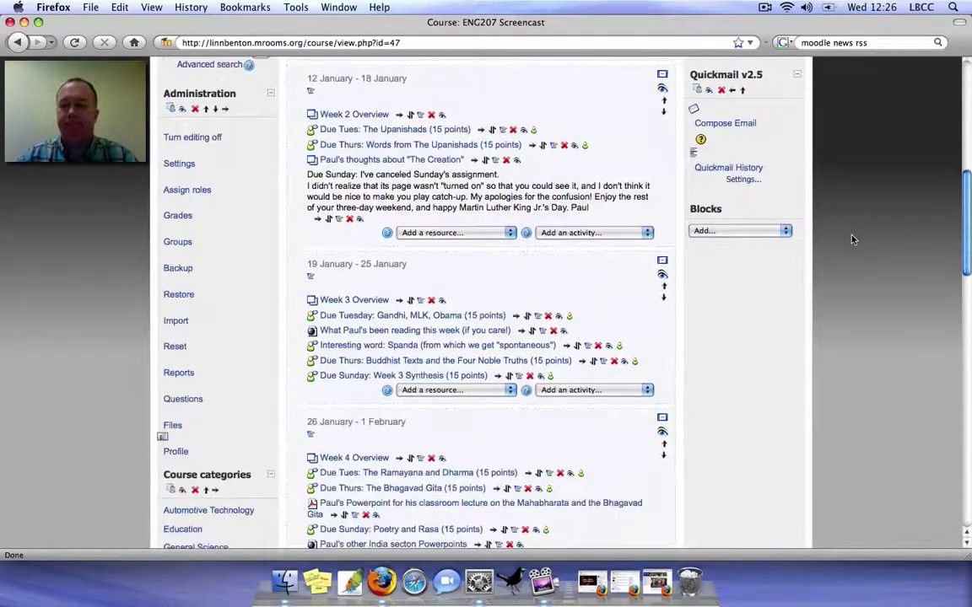
left_click(784, 232)
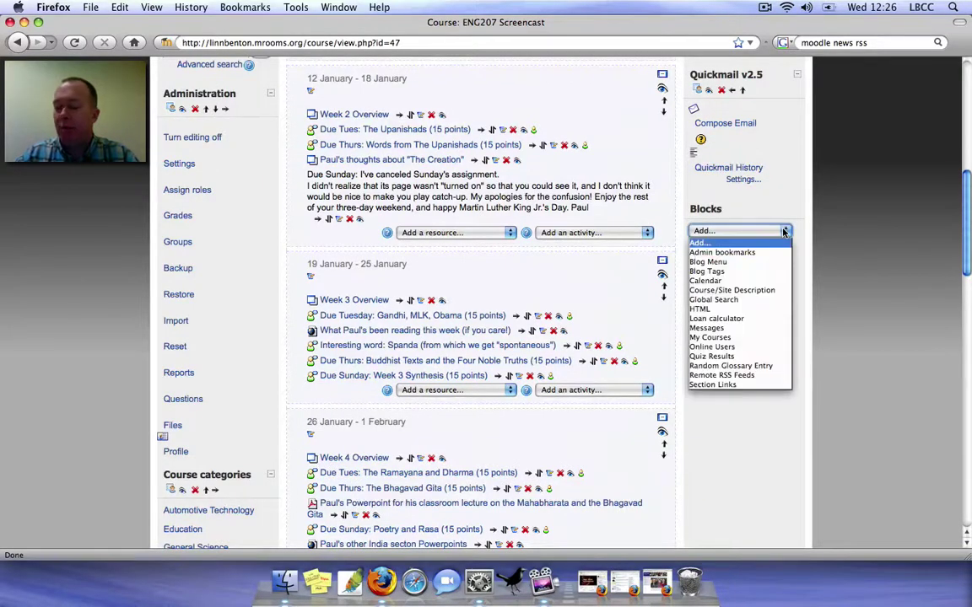
left_click(707, 281)
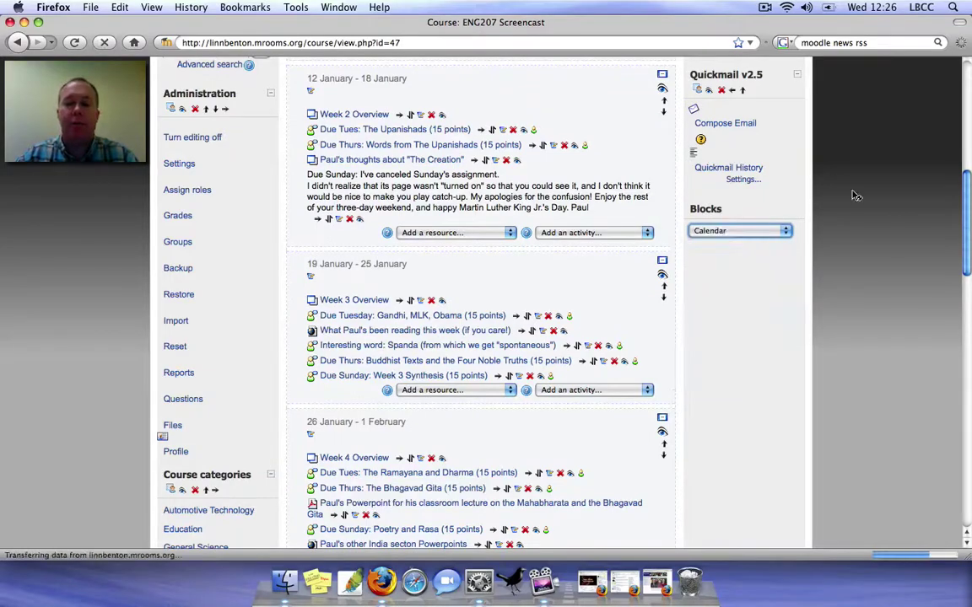
Move the Calendar block up three places so it sits directly under Latest News.
scroll(854, 196, "down", 5)
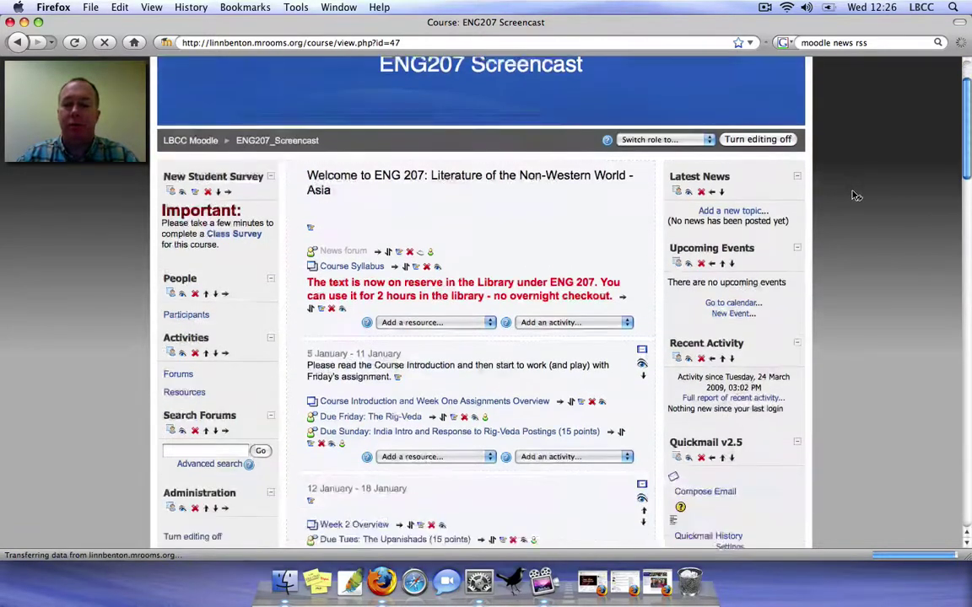
scroll(853, 195, "down", 2)
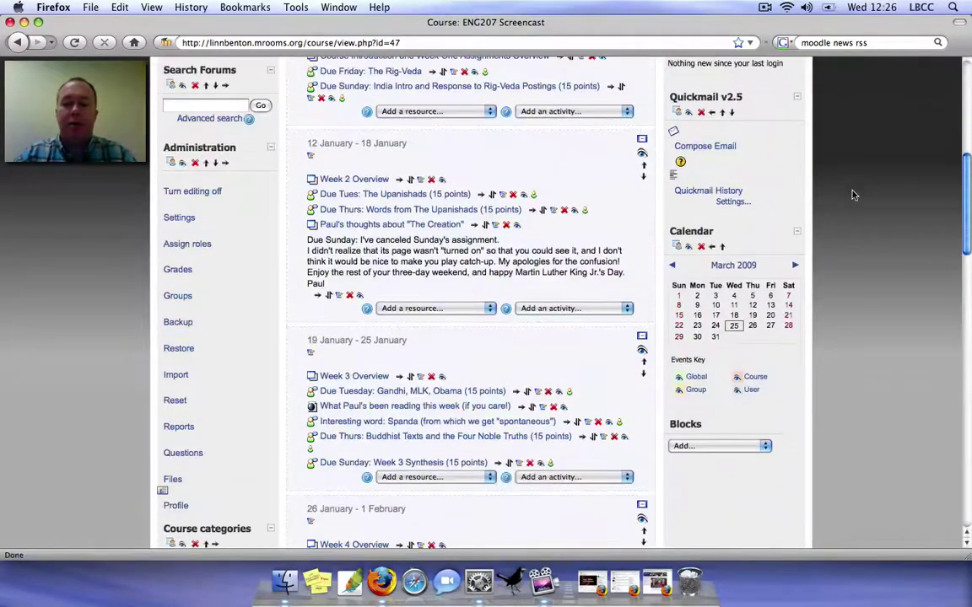
left_click(723, 247)
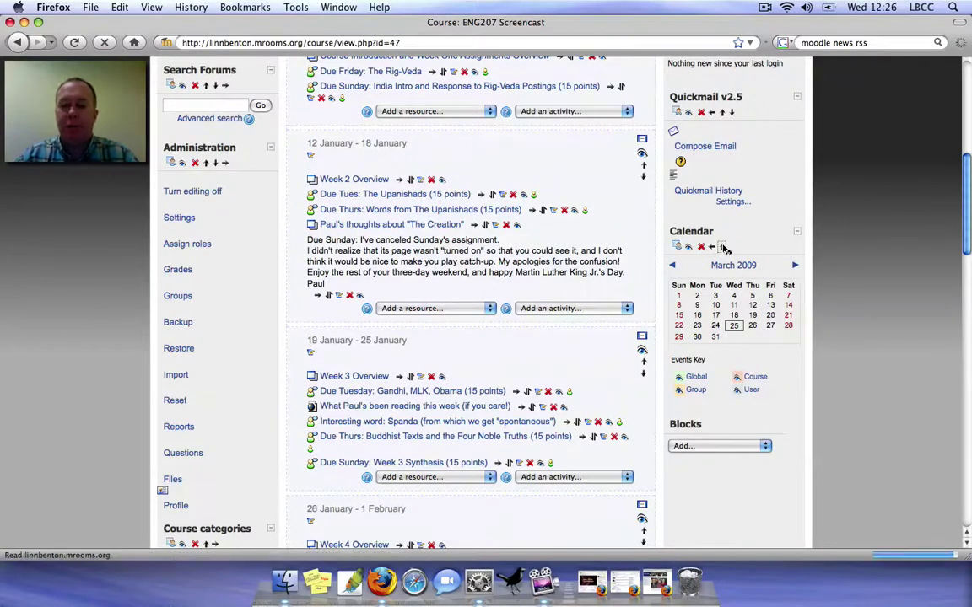
scroll(850, 224, "down", 5)
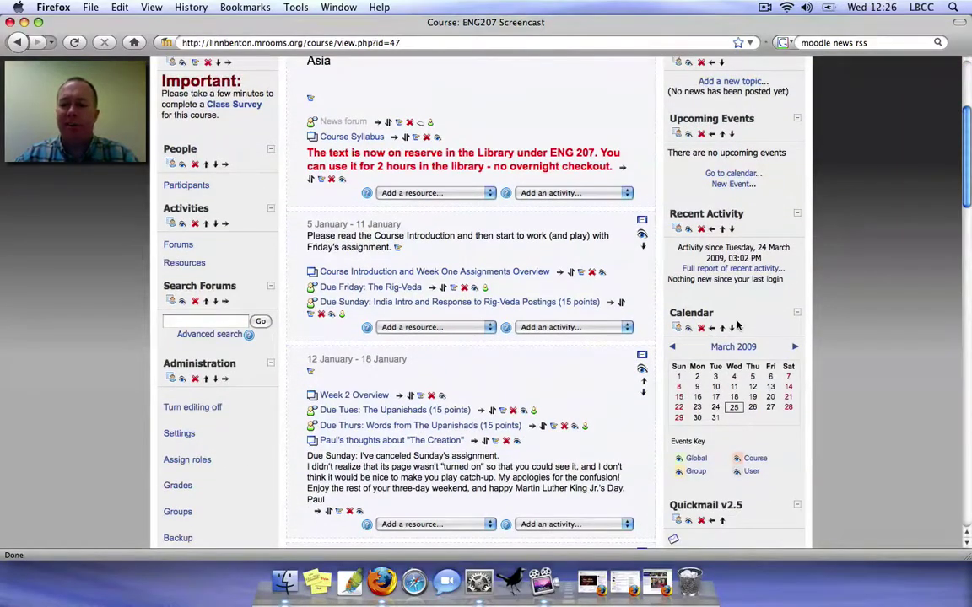
left_click(723, 332)
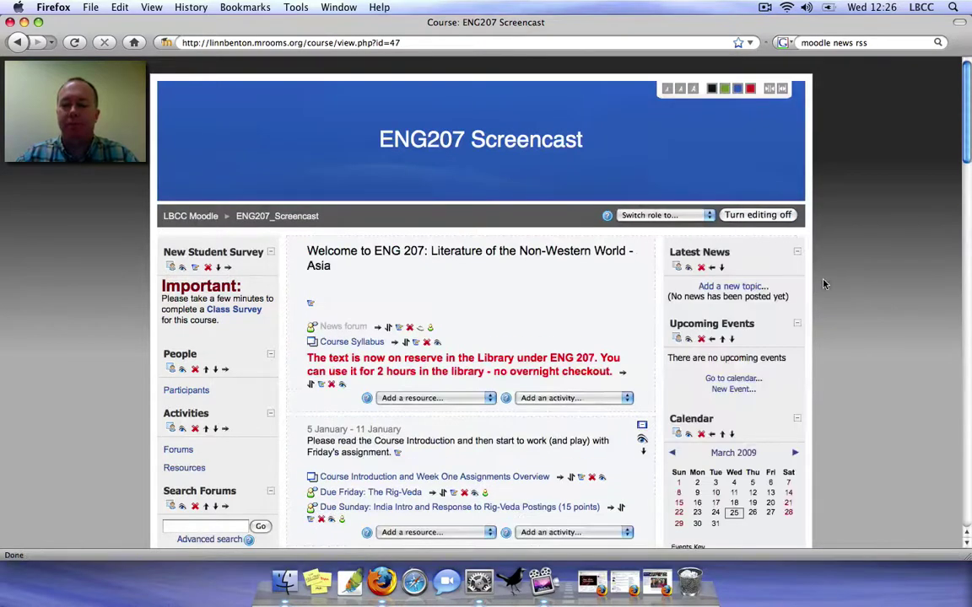
left_click(722, 433)
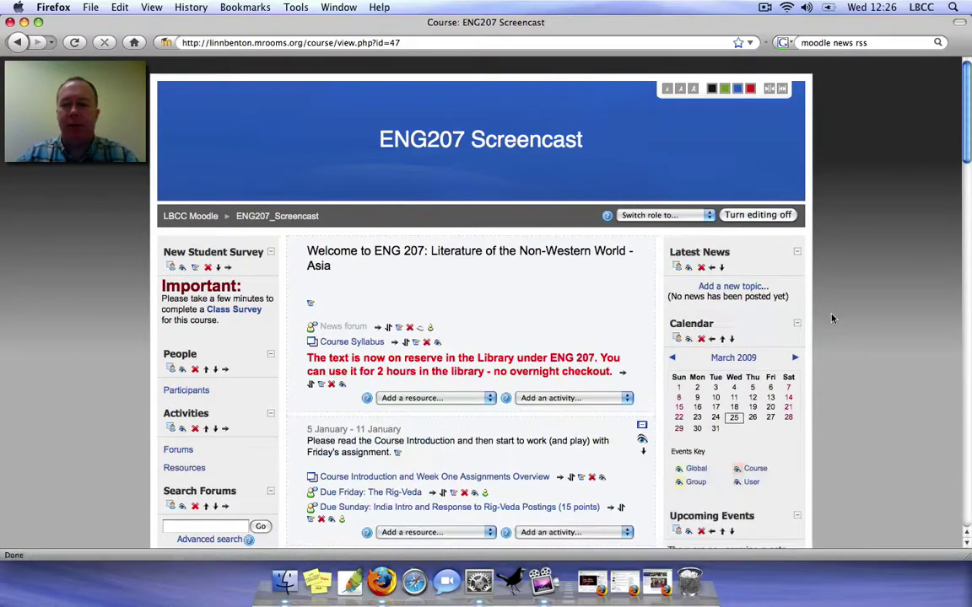
scroll(865, 290, "down", 3)
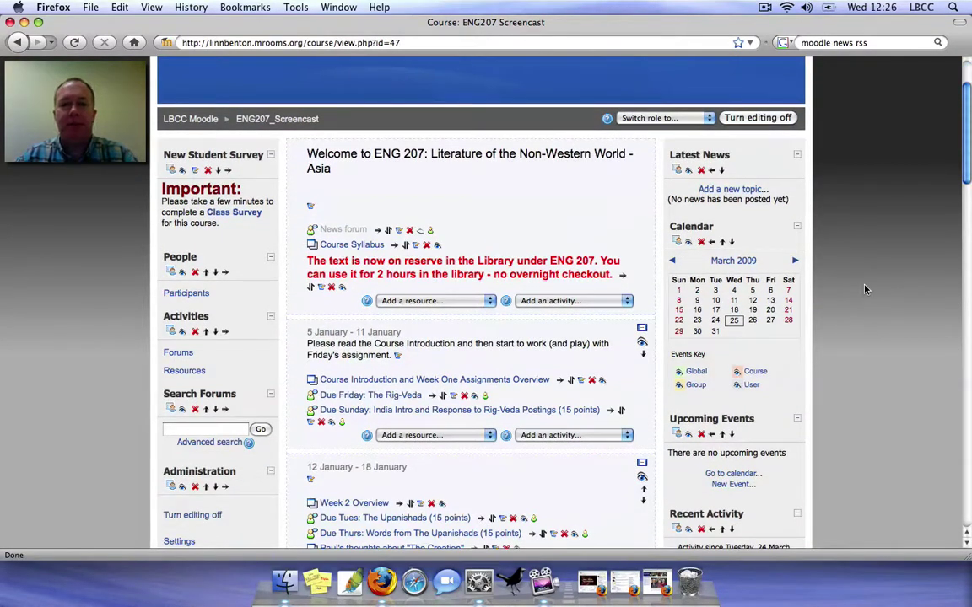
scroll(865, 290, "down", 10)
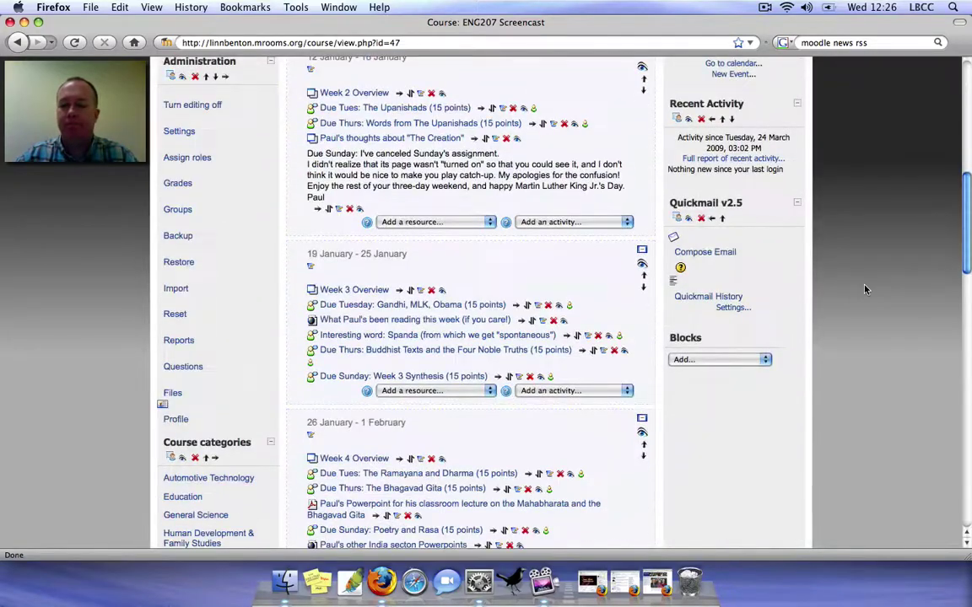
left_click(756, 360)
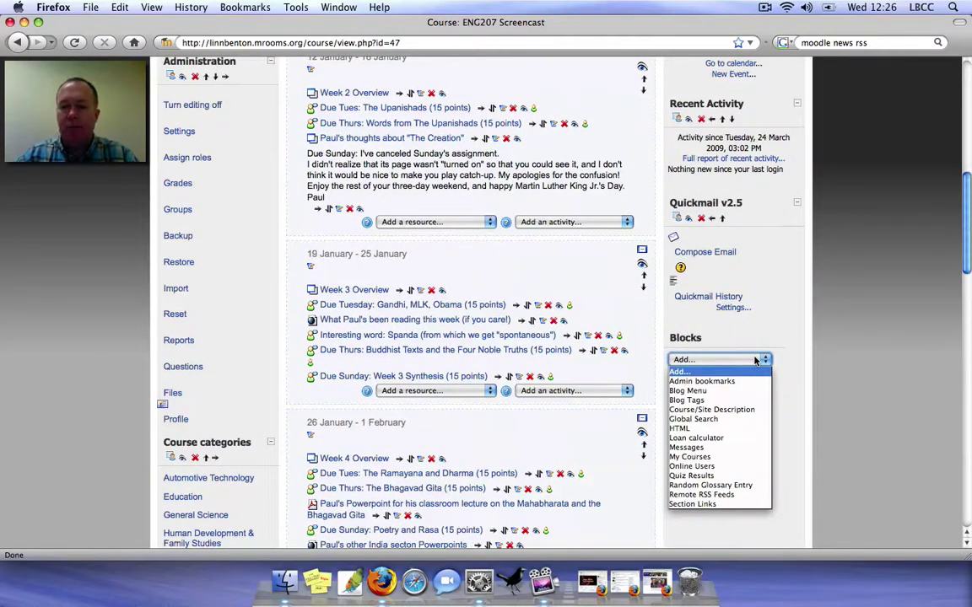
left_click(686, 448)
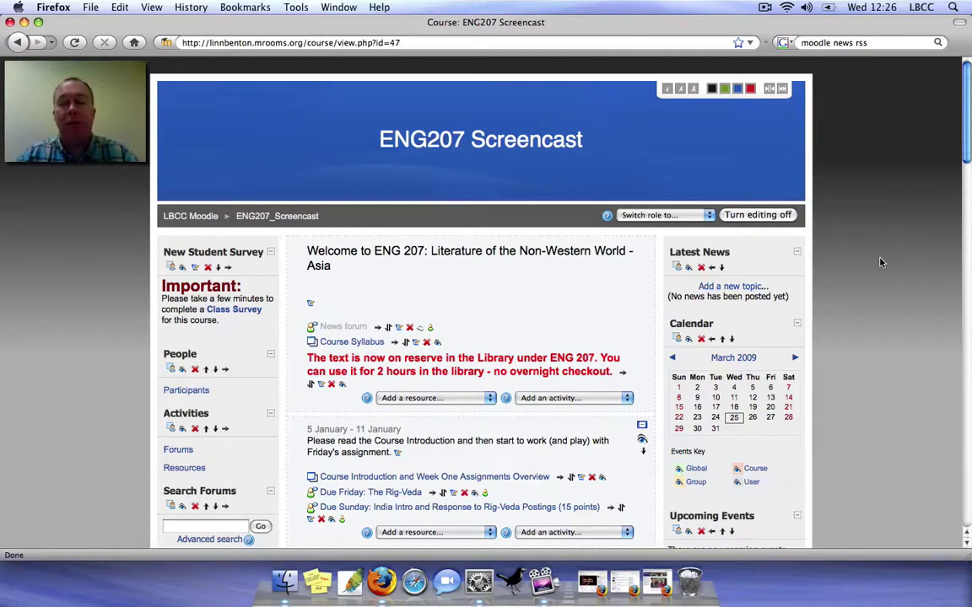
scroll(873, 261, "down", 5)
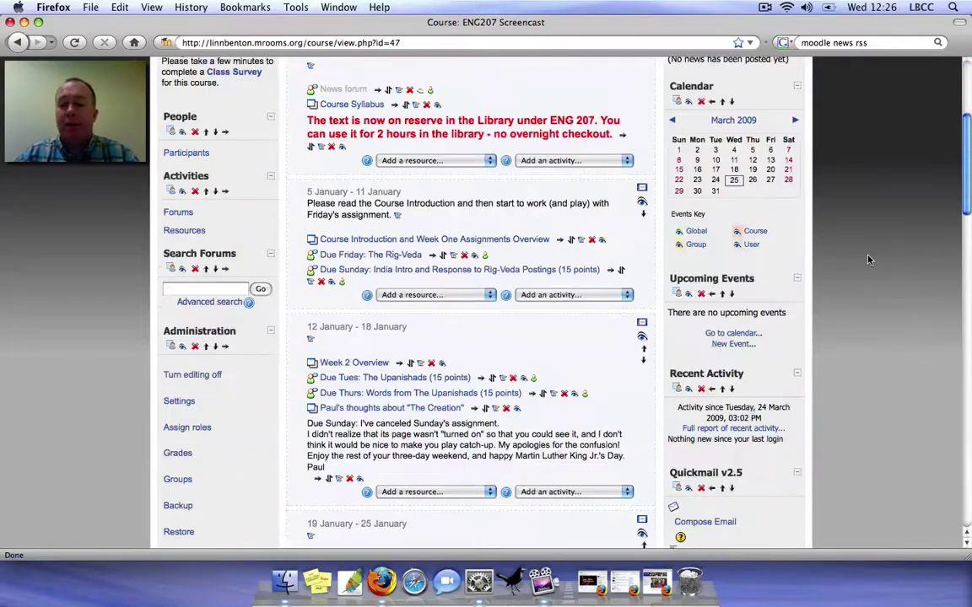
scroll(869, 260, "down", 5)
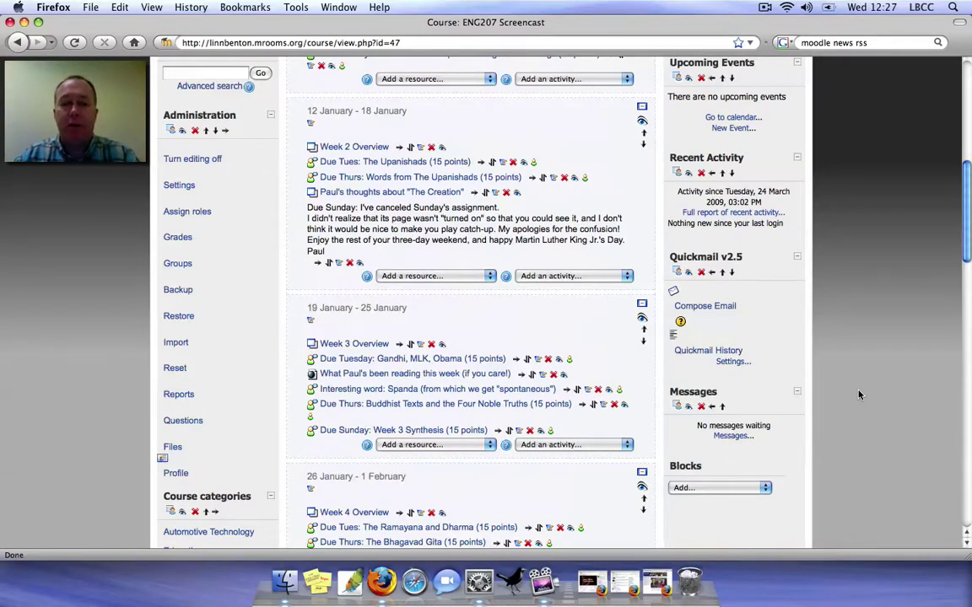
scroll(813, 460, "down", 4)
Add an Online Users block, which appears after Messages.
left_click(733, 338)
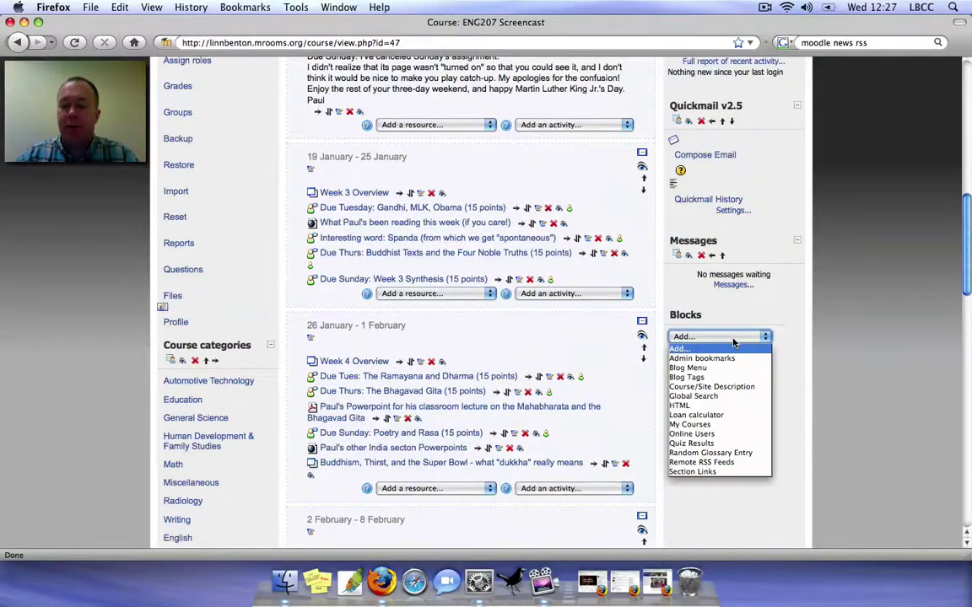
left_click(692, 433)
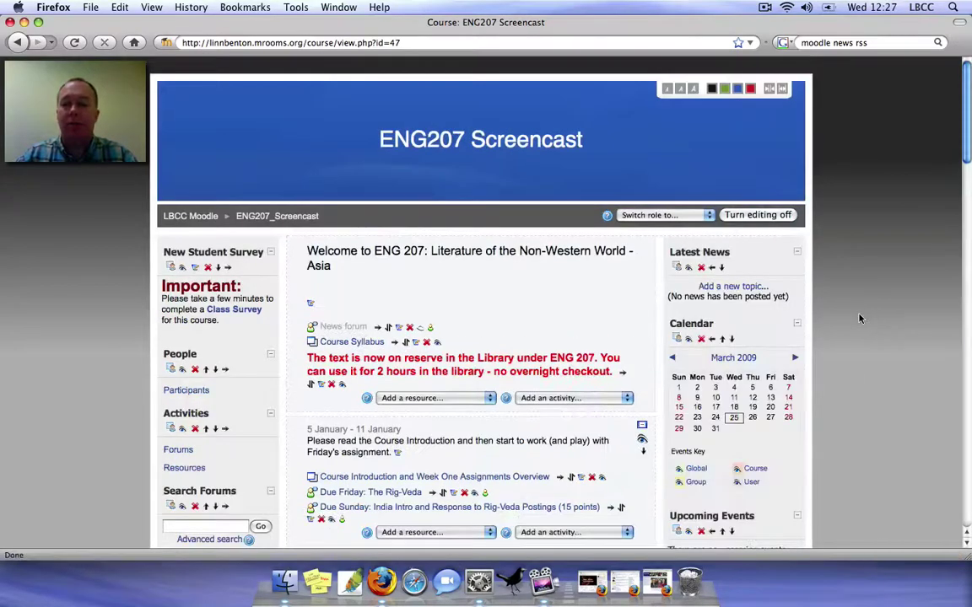
scroll(861, 319, "down", 5)
scroll(860, 319, "down", 6)
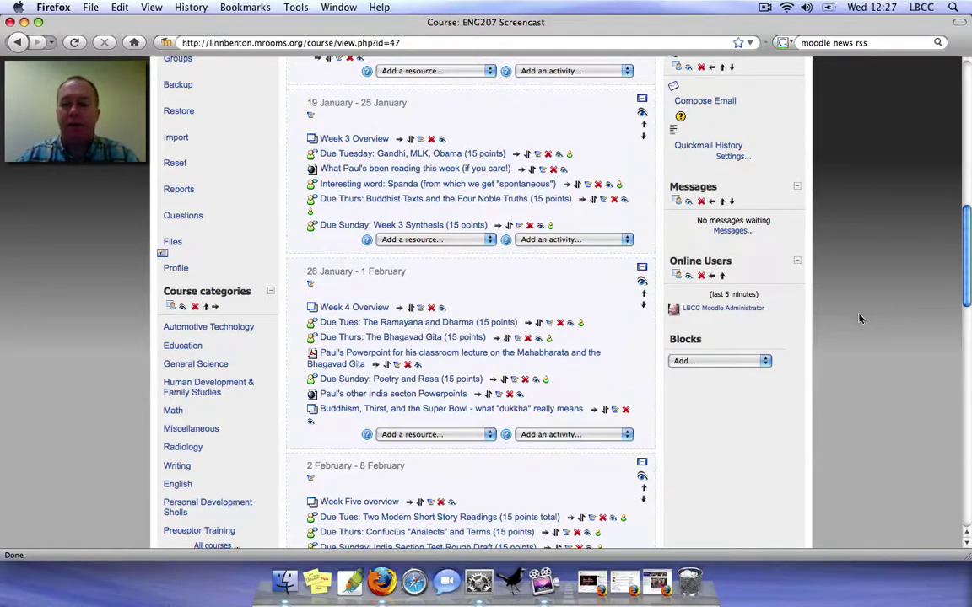
Reopen the Blocks Add... list of block types.
left_click(744, 361)
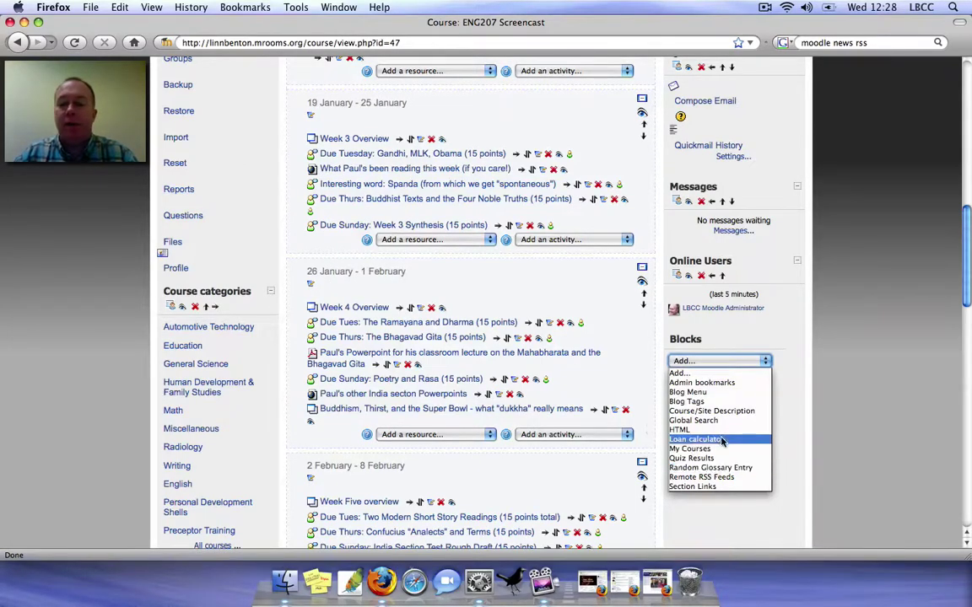
Add the Section Links block and check it lists weeks 1 to 11 below Online Users.
left_click(706, 487)
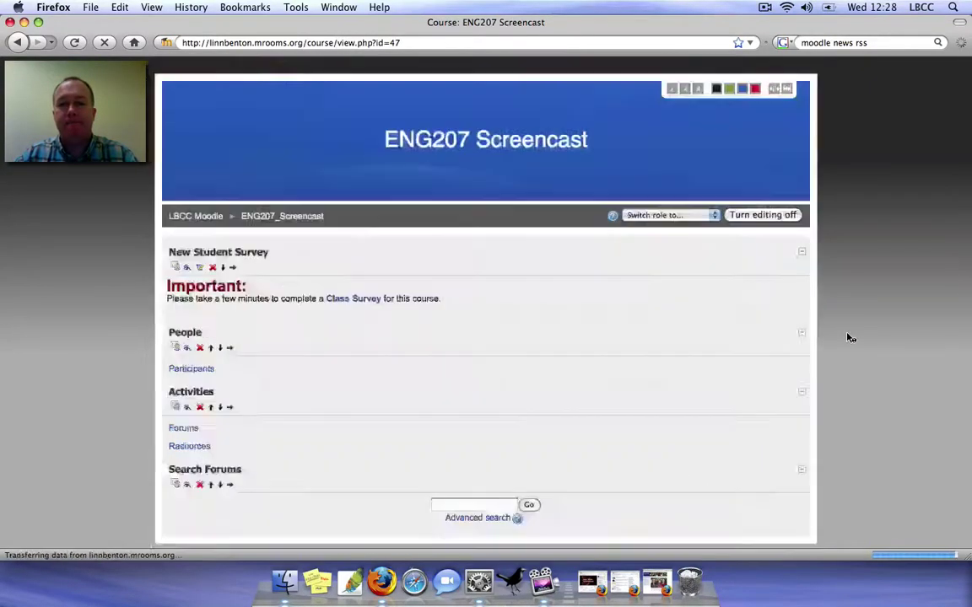
scroll(849, 338, "down", 10)
scroll(848, 338, "down", 5)
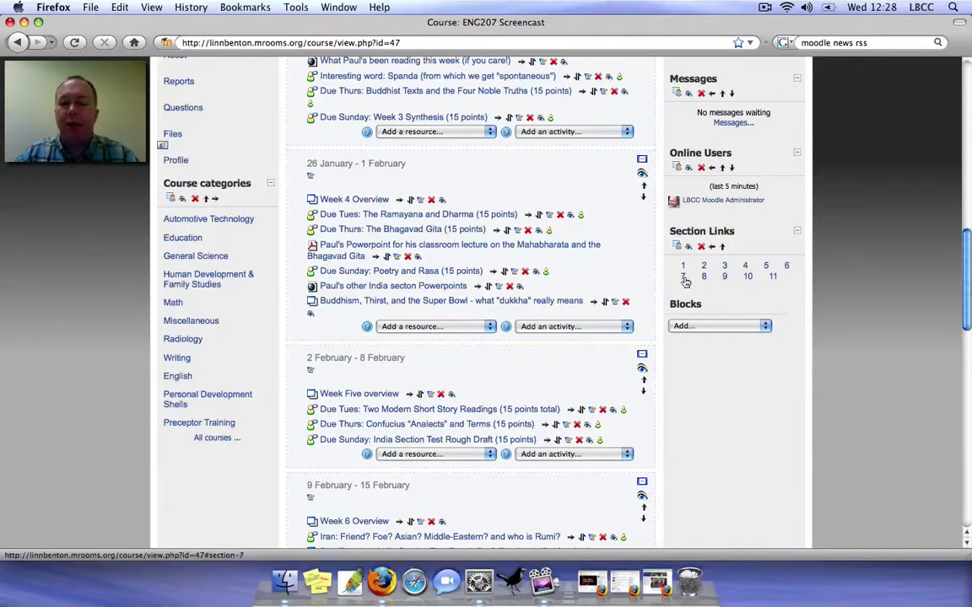
scroll(413, 257, "down", 8)
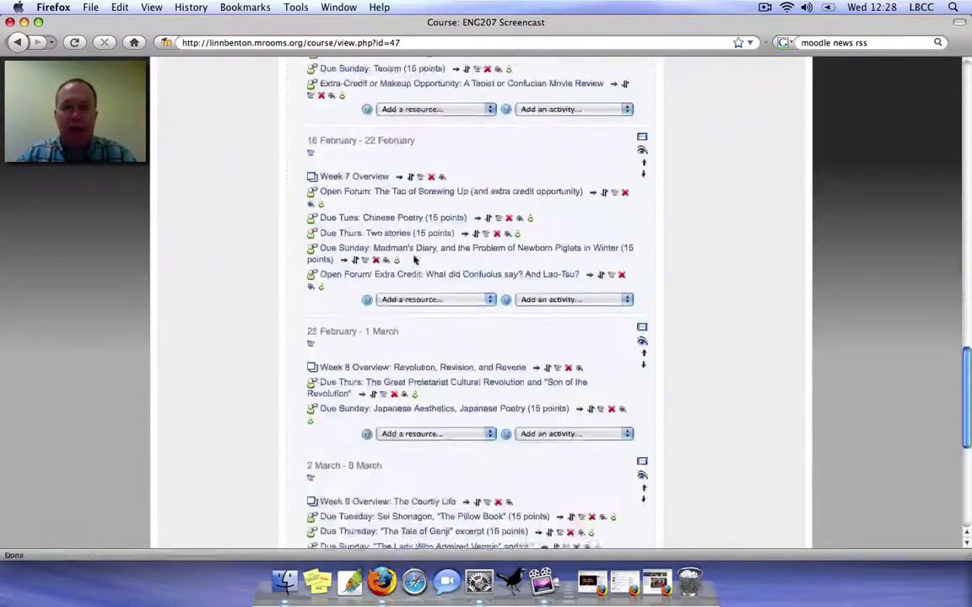
scroll(413, 260, "up", 12)
scroll(414, 260, "down", 3)
scroll(413, 260, "up", 6)
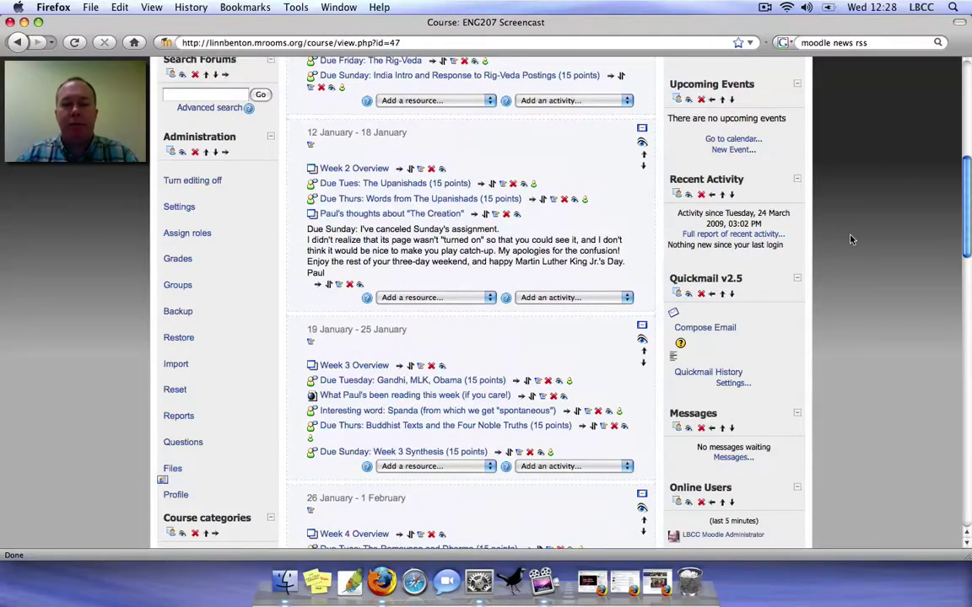
scroll(850, 240, "down", 8)
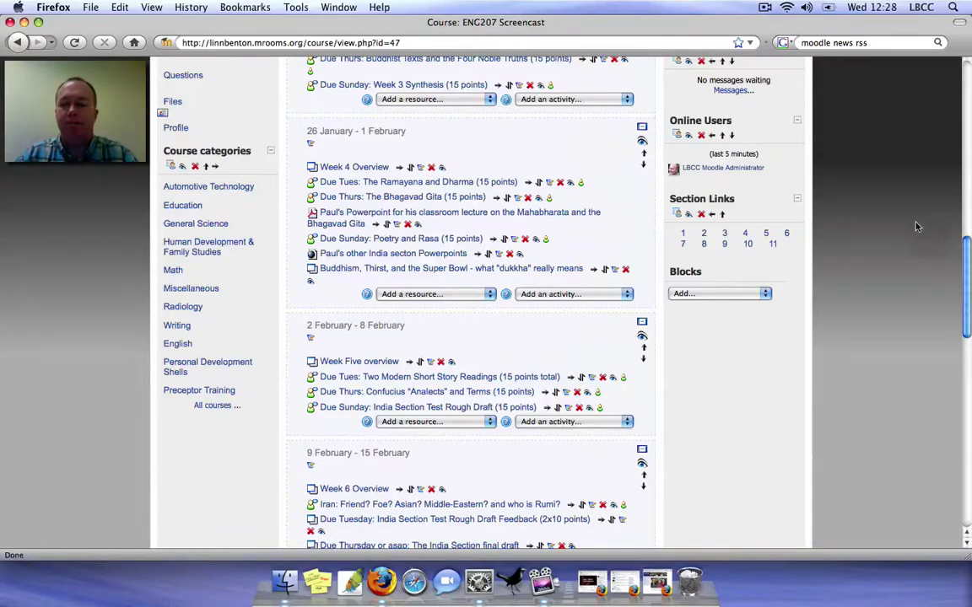
Add a Remote RSS Feeds block and open the new Remote News Feed block's configuration.
left_click(745, 295)
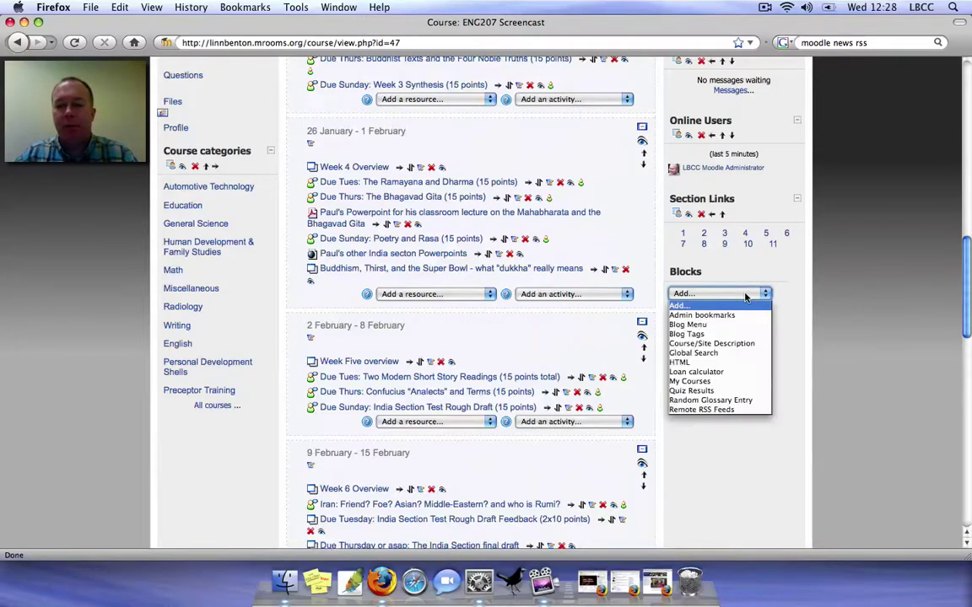
left_click(699, 410)
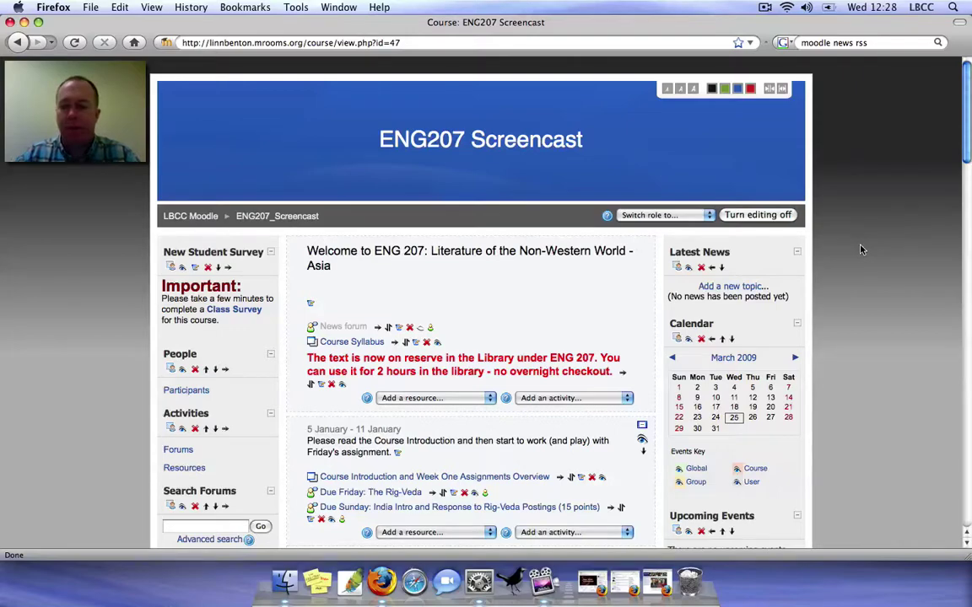
scroll(861, 249, "down", 15)
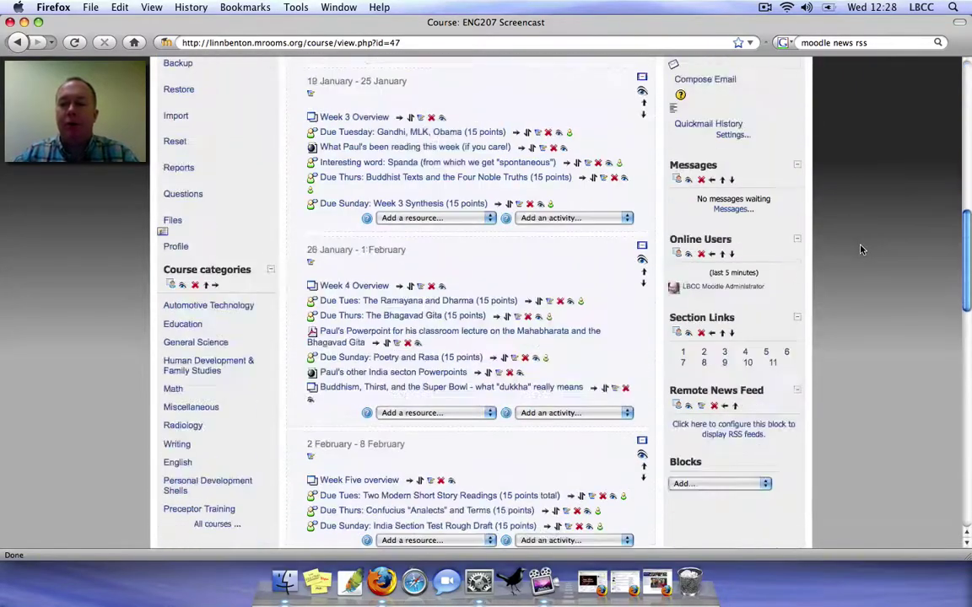
scroll(860, 248, "down", 2)
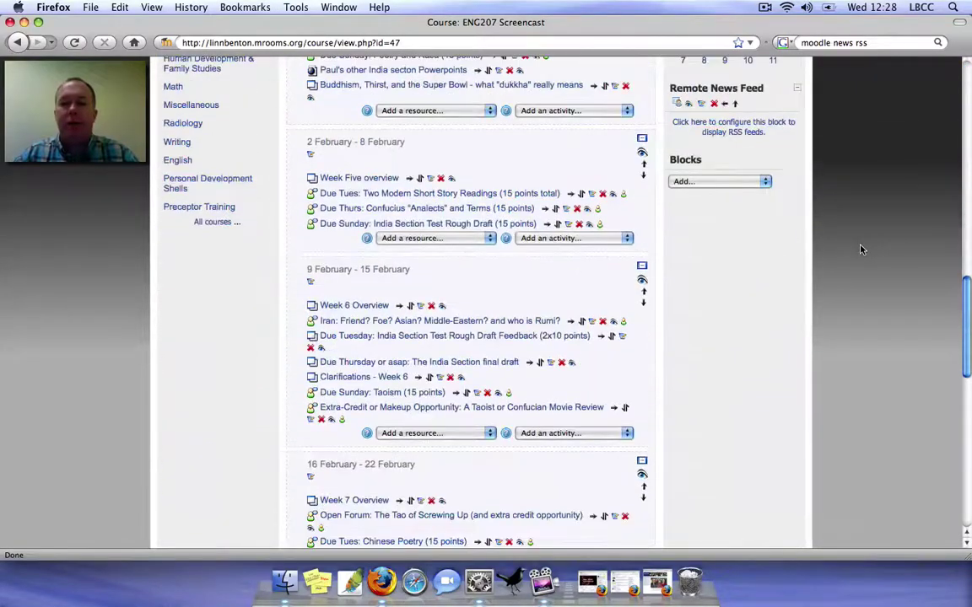
left_click(730, 134)
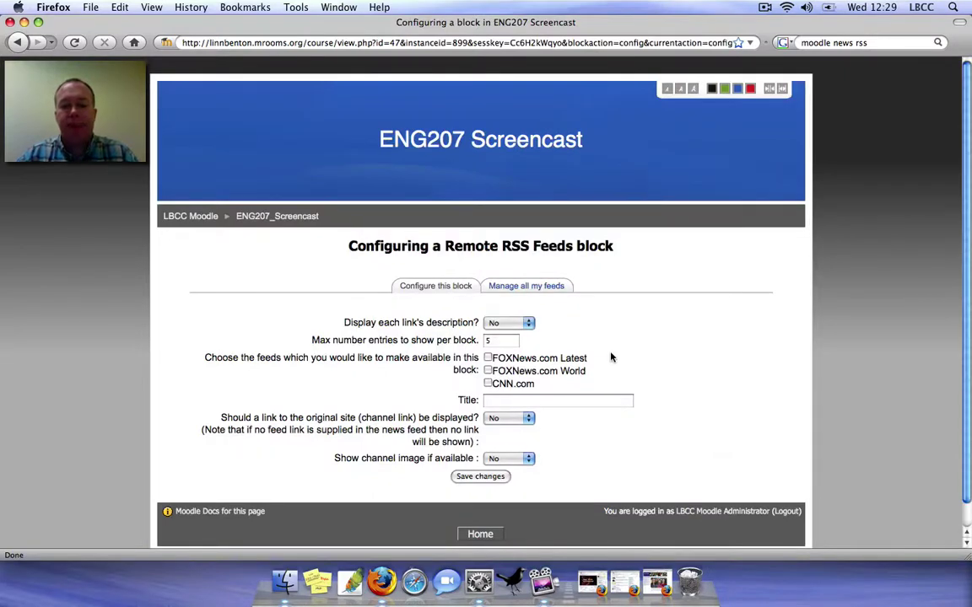
Tick the CNN.com feed and give the RSS block the title 'News'.
scroll(612, 357, "down", 1)
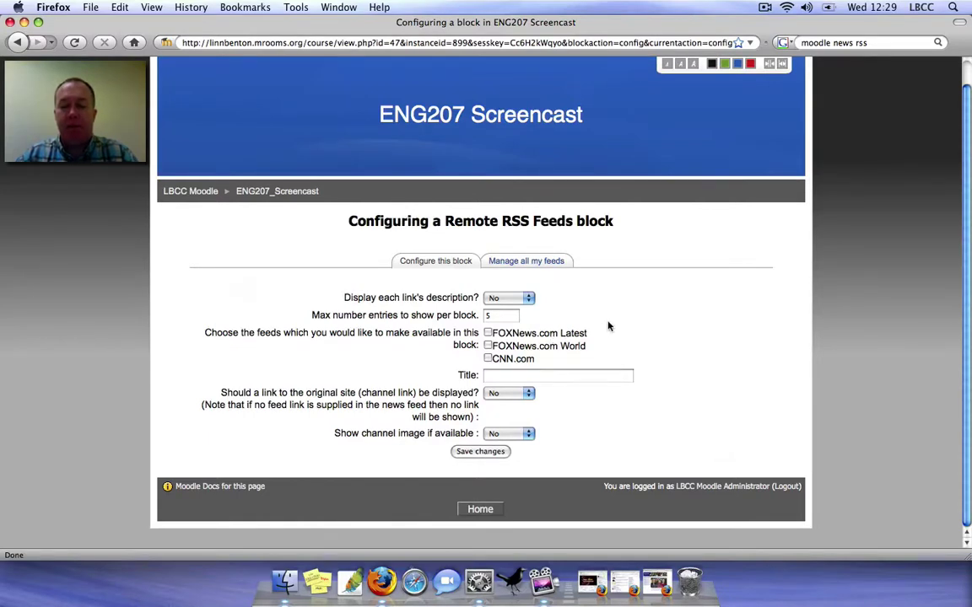
left_click(826, 44)
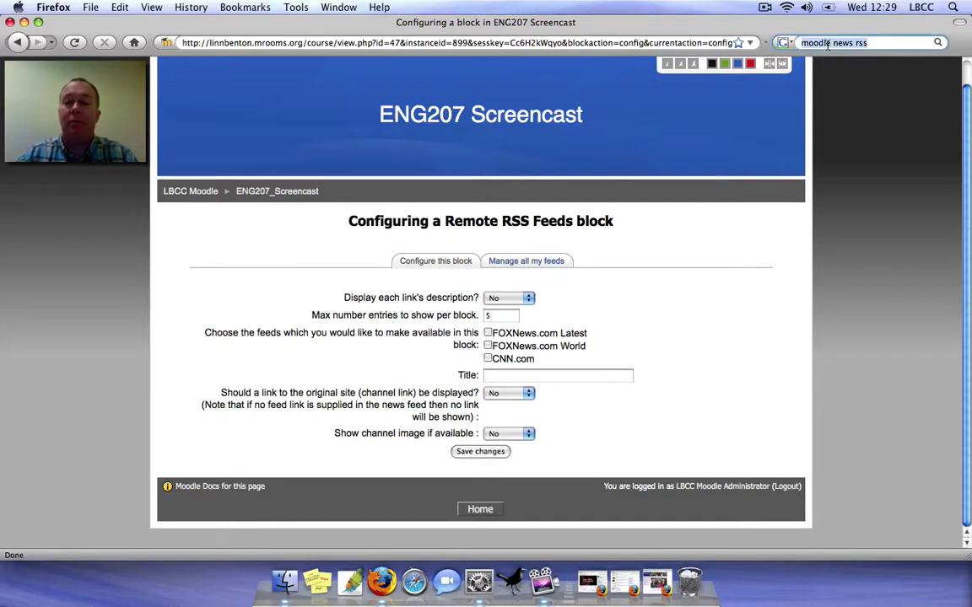
left_click(723, 345)
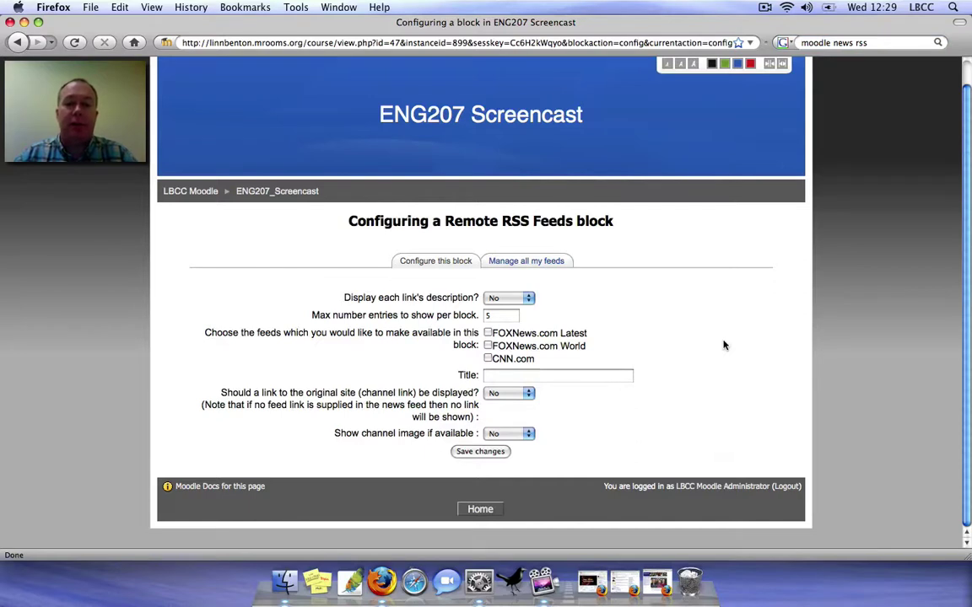
left_click(487, 358)
left_click(489, 376)
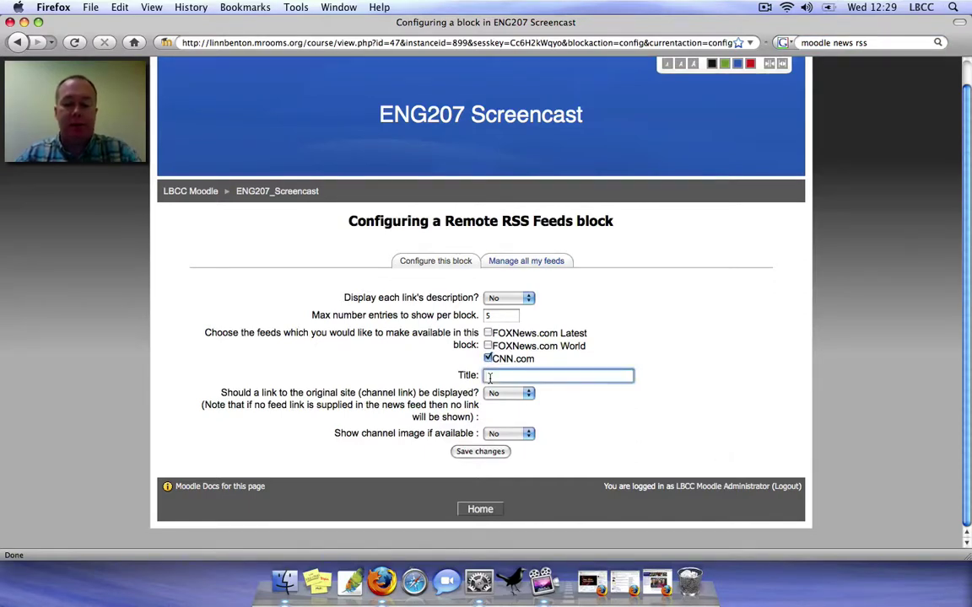
type("News")
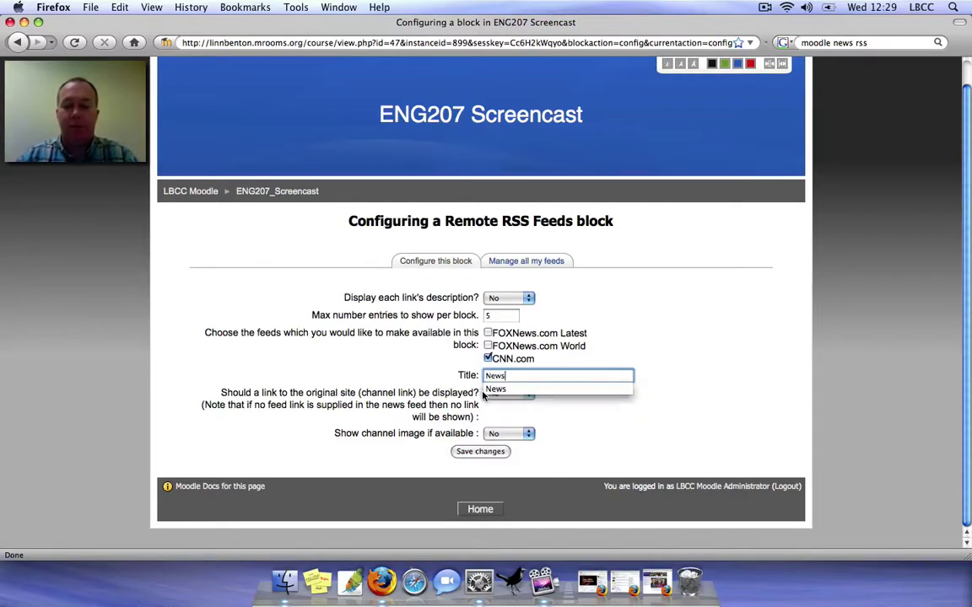
left_click(494, 390)
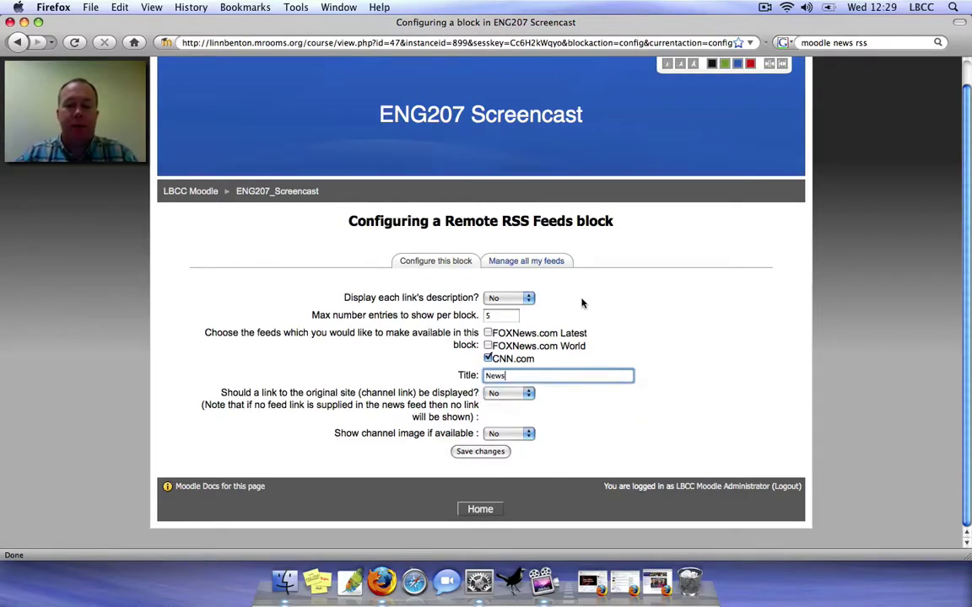
Set link descriptions, original-site link and channel image to Yes, then save.
left_click(525, 299)
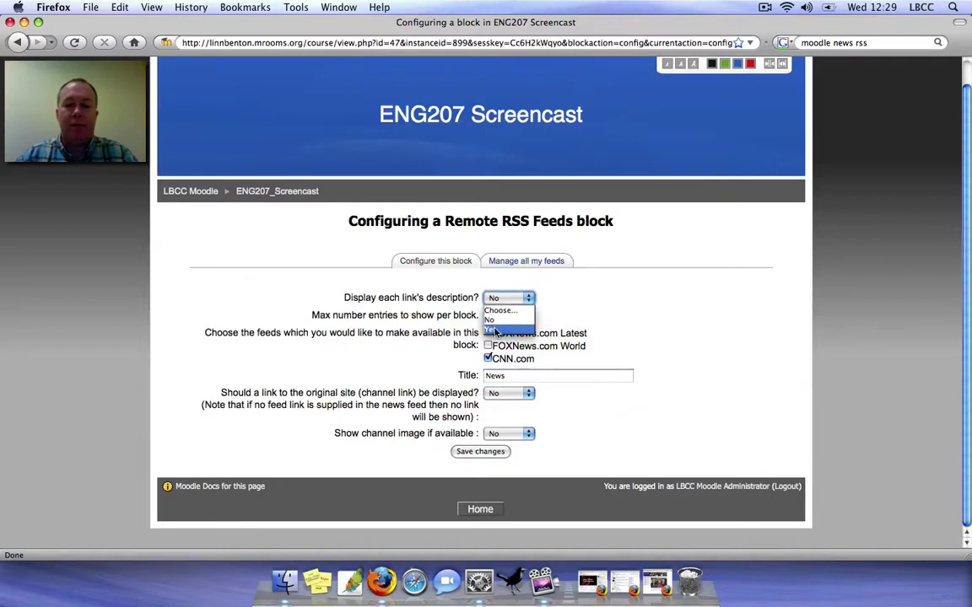
left_click(495, 331)
left_click(502, 393)
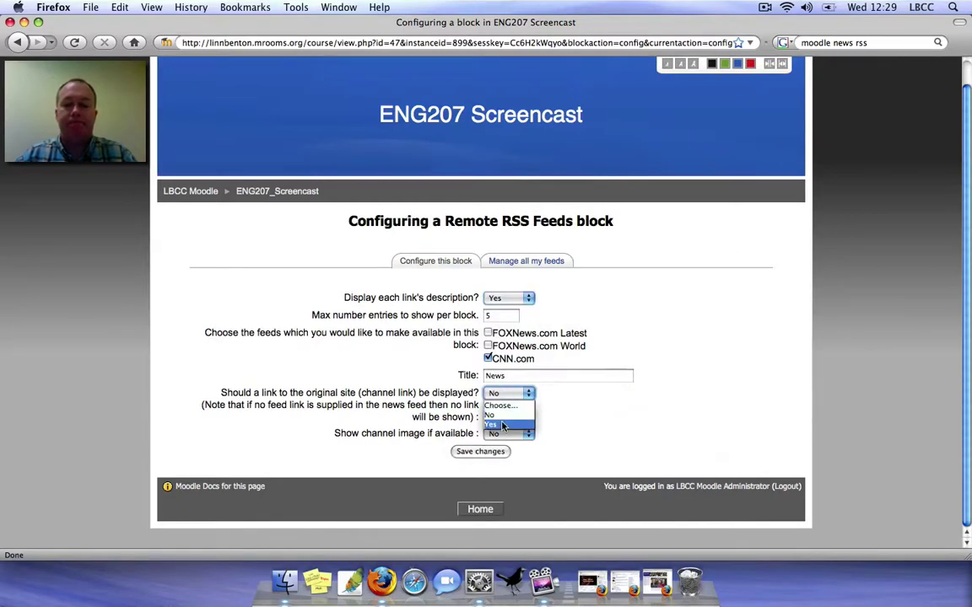
left_click(502, 426)
left_click(496, 434)
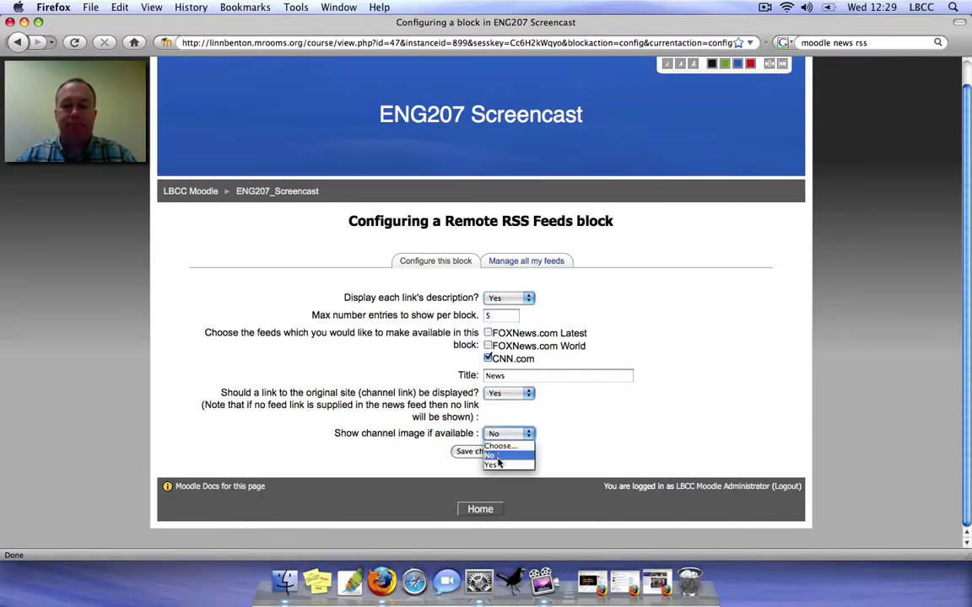
left_click(496, 465)
left_click(481, 452)
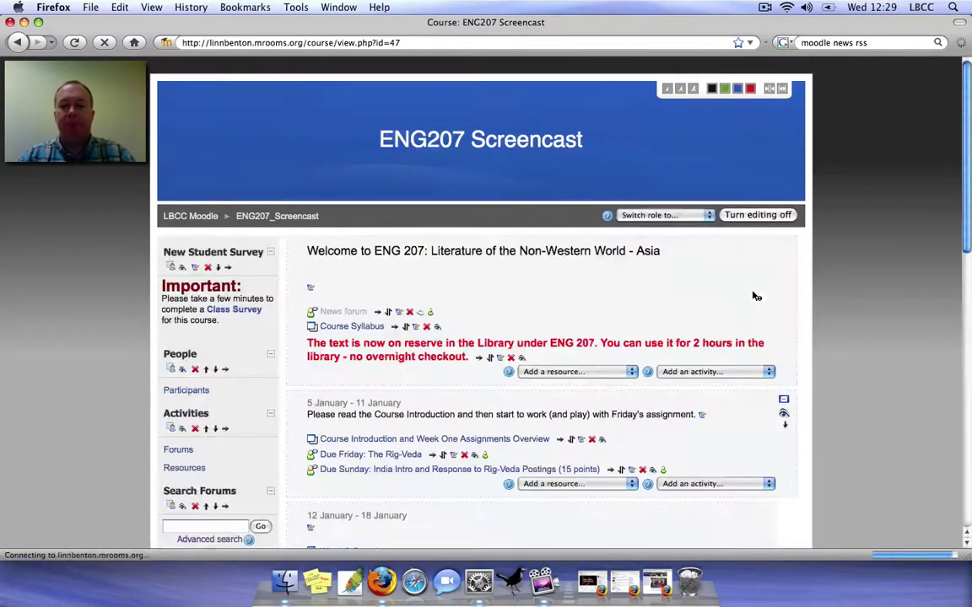
scroll(855, 277, "down", 5)
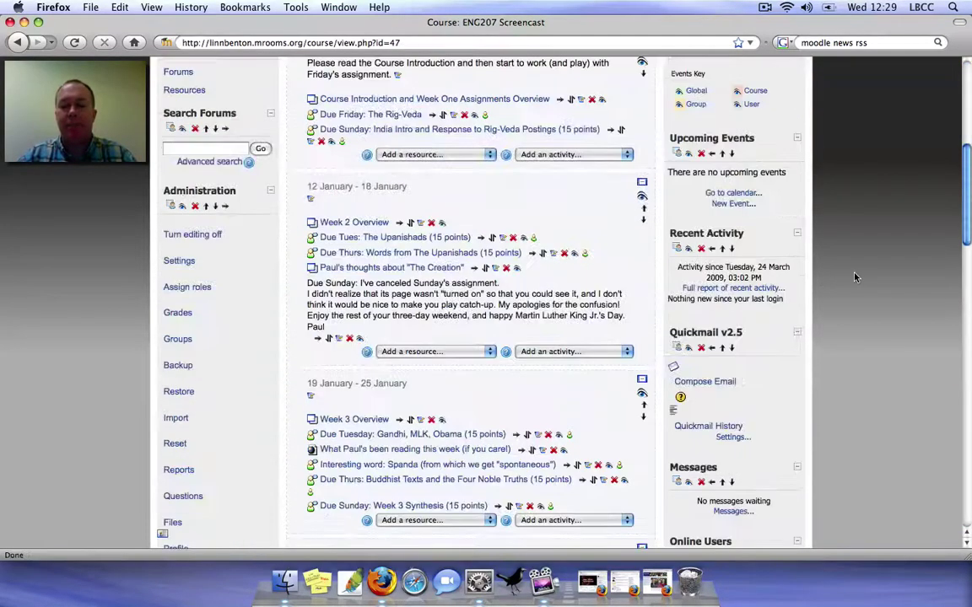
scroll(855, 276, "down", 10)
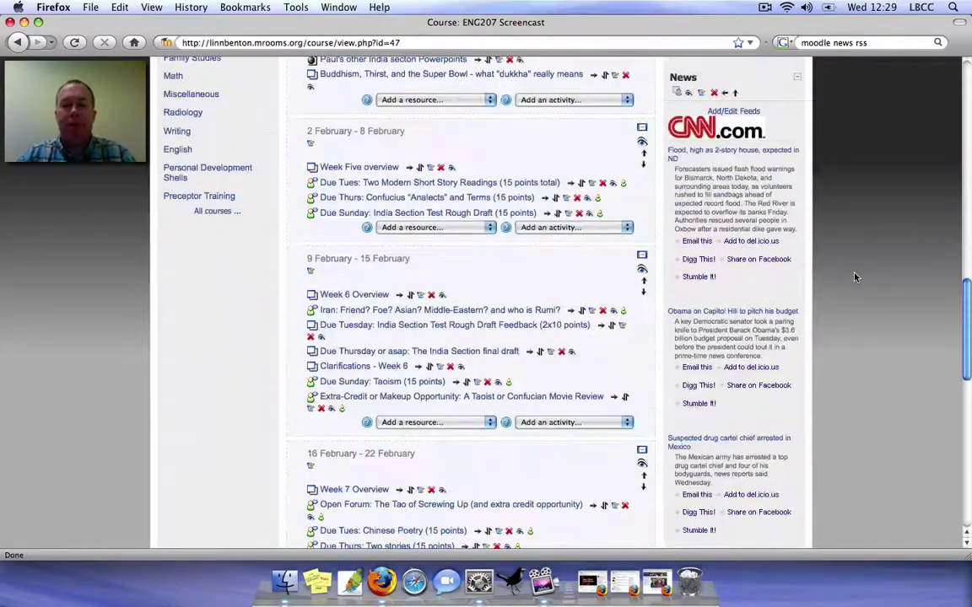
scroll(855, 277, "down", 1)
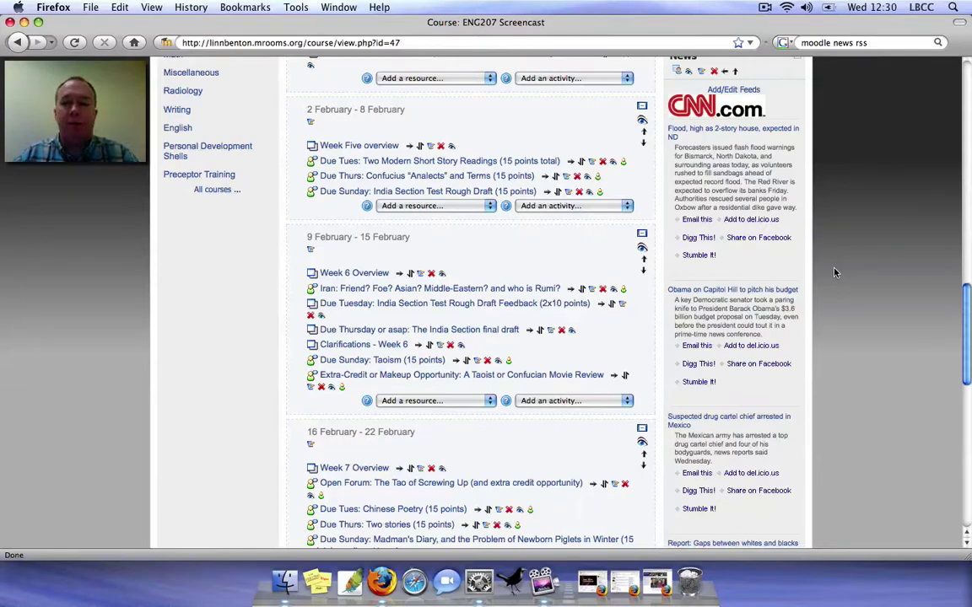
scroll(835, 272, "down", 5)
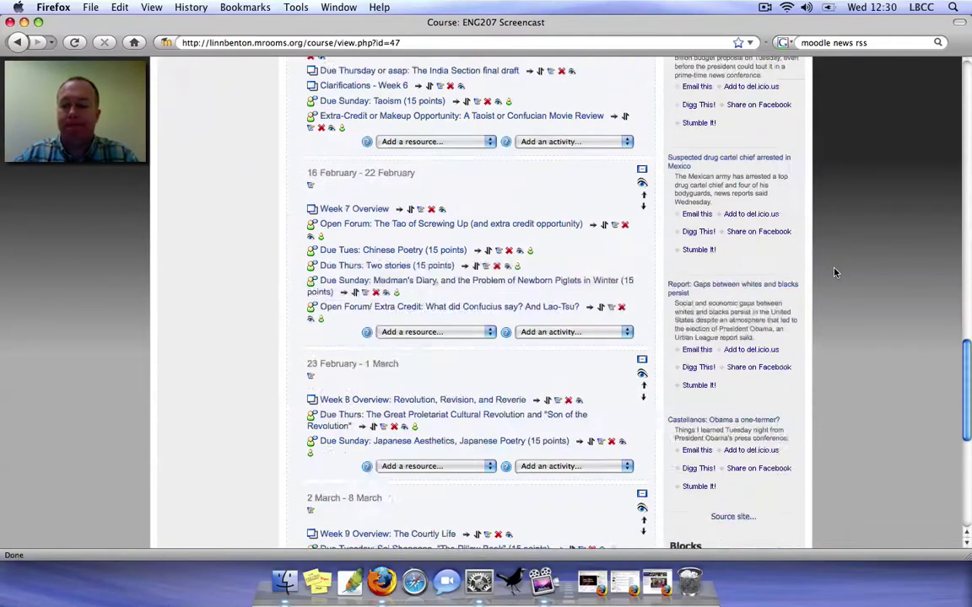
scroll(834, 272, "down", 5)
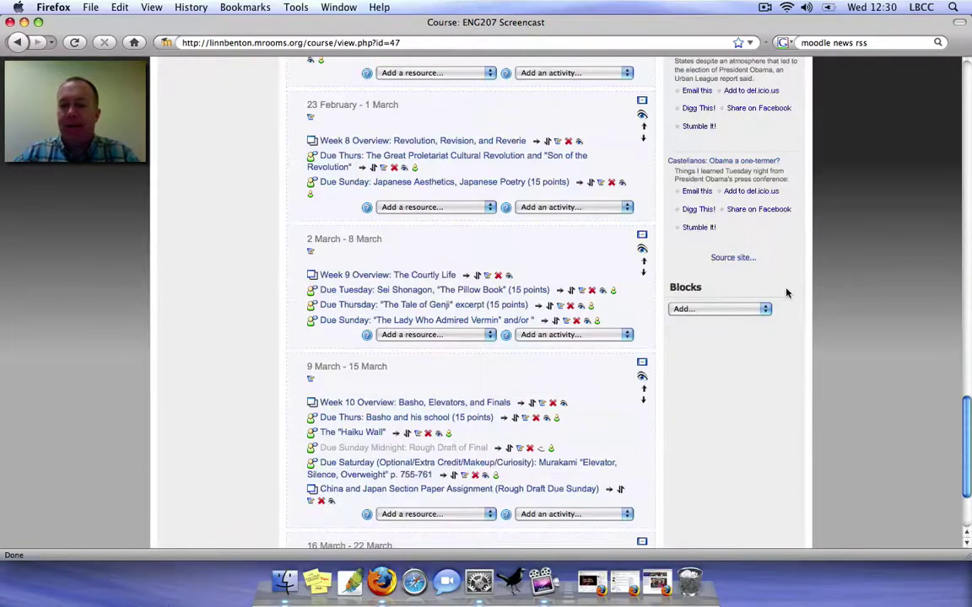
Add an HTML block below News and open its configuration page.
left_click(741, 310)
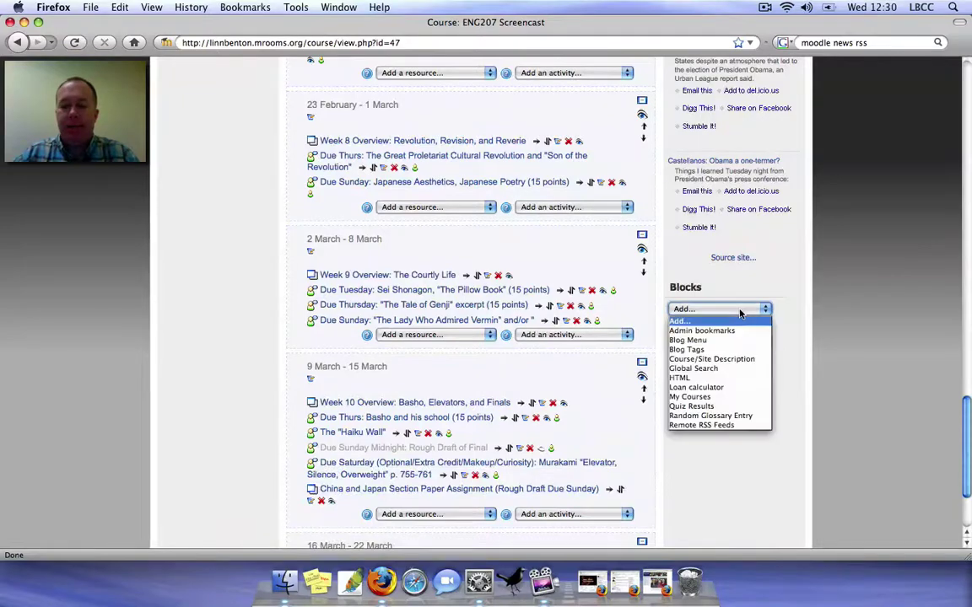
left_click(688, 379)
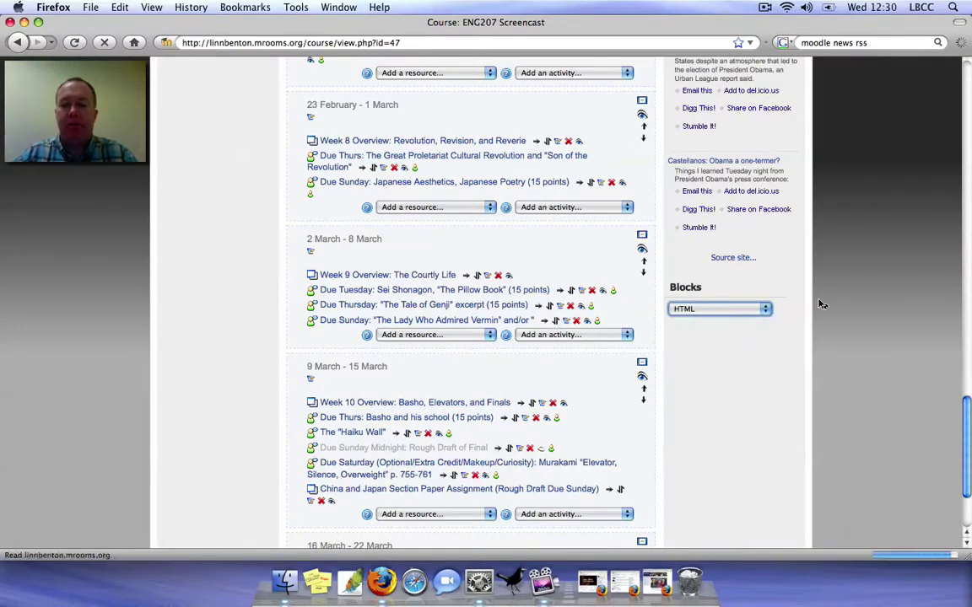
scroll(853, 301, "down", 5)
scroll(852, 301, "down", 10)
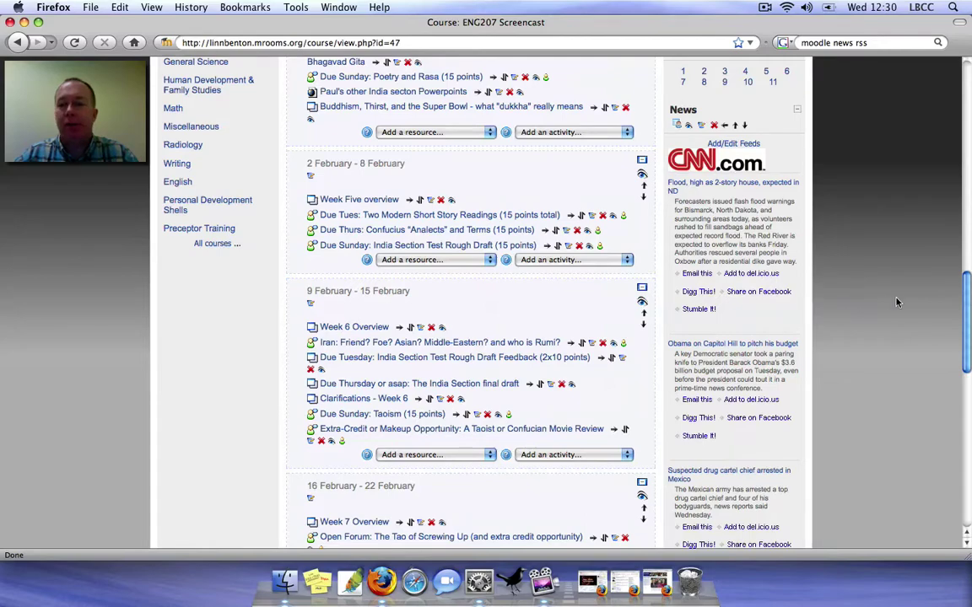
scroll(896, 302, "down", 5)
scroll(896, 301, "down", 3)
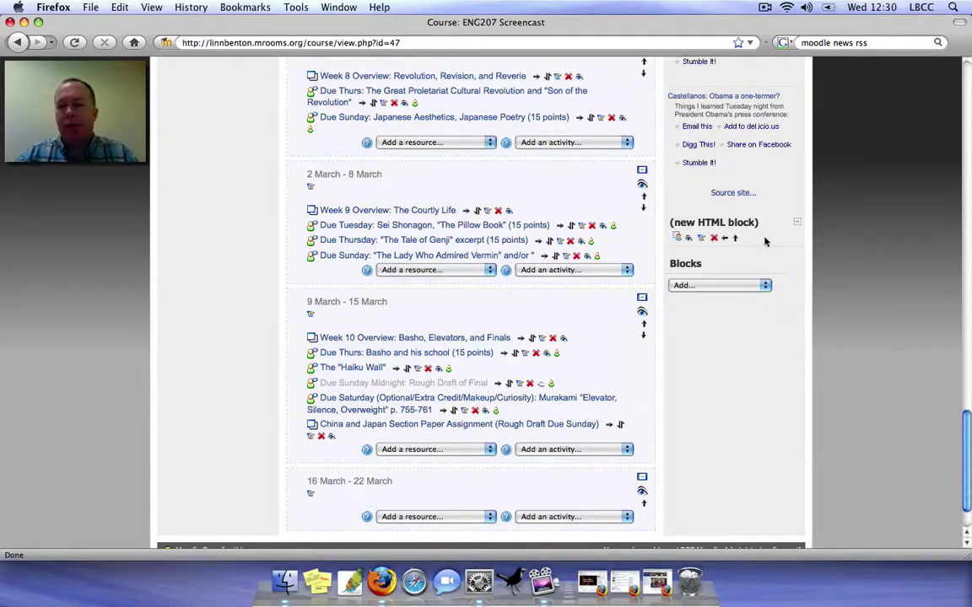
left_click(702, 241)
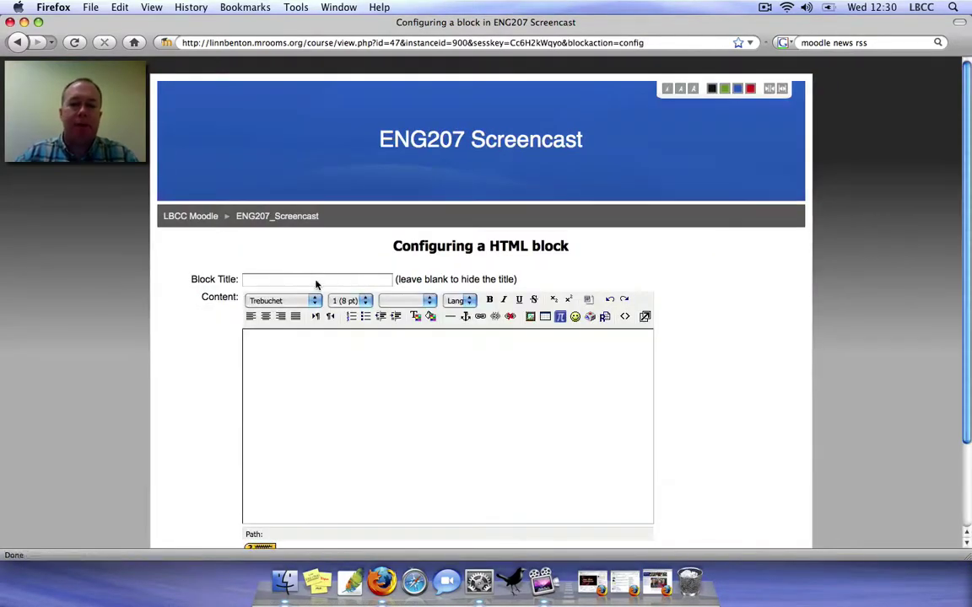
Title the HTML block 'Moodle Videos' and restore the YouTube moodle quiz results window.
left_click(317, 281)
type("Moodle Videos")
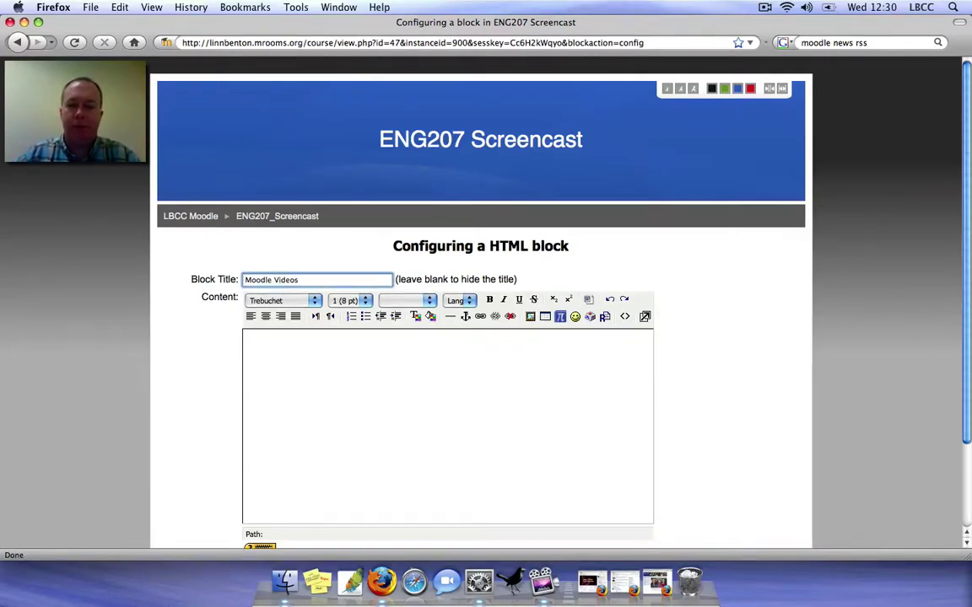
left_click(623, 573)
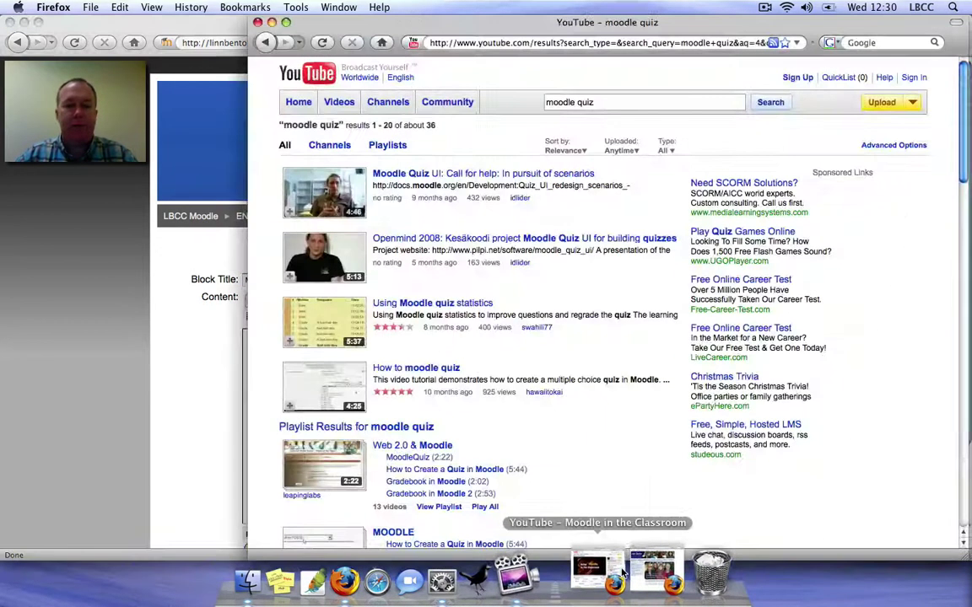
Copy the YouTube moodle quiz results address and return to the Moodle Videos block content area.
left_click(413, 44)
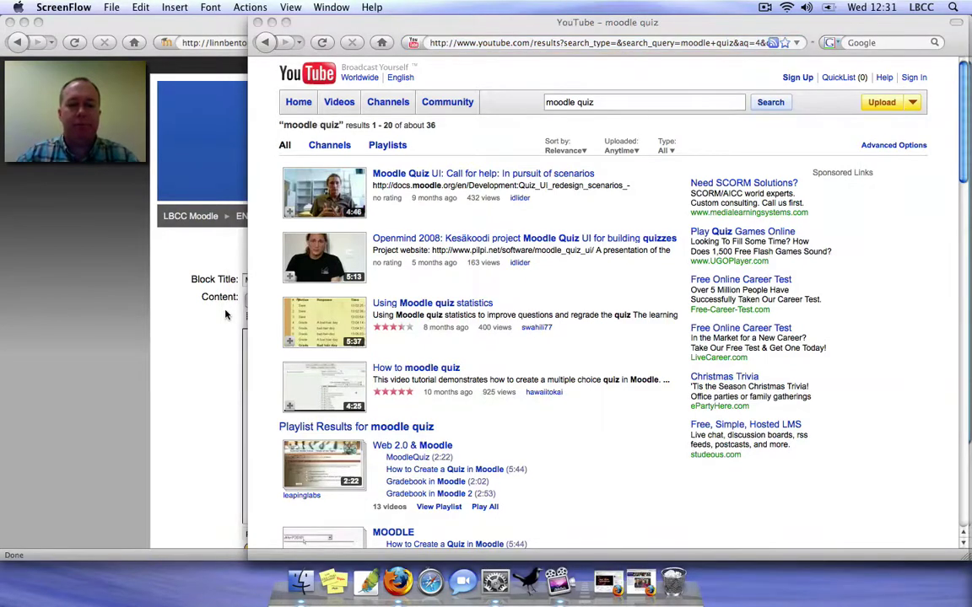
left_click(236, 354)
left_click(281, 357)
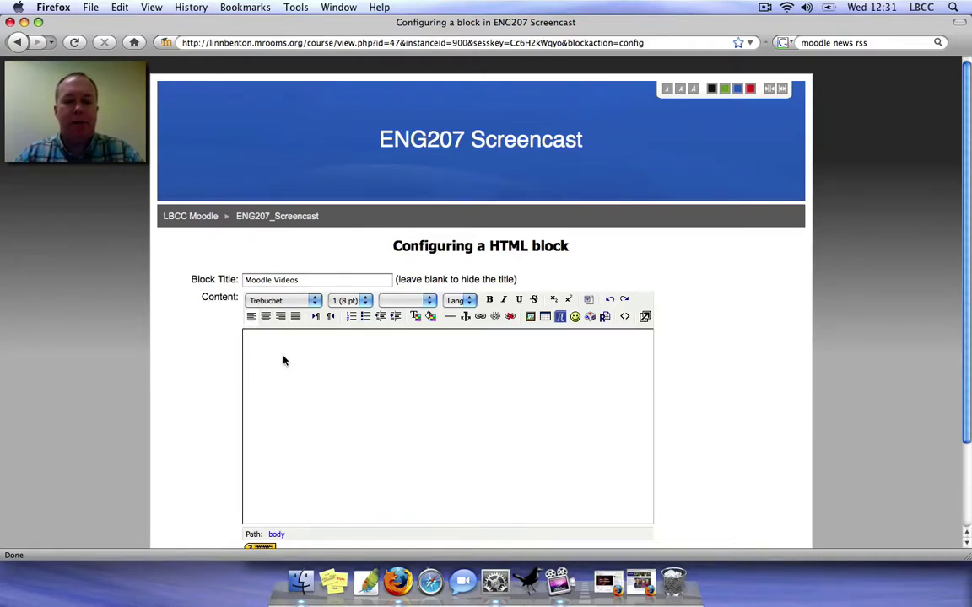
Enter the block content text 'Moodle Videos on YouTube'.
type("Moodle ")
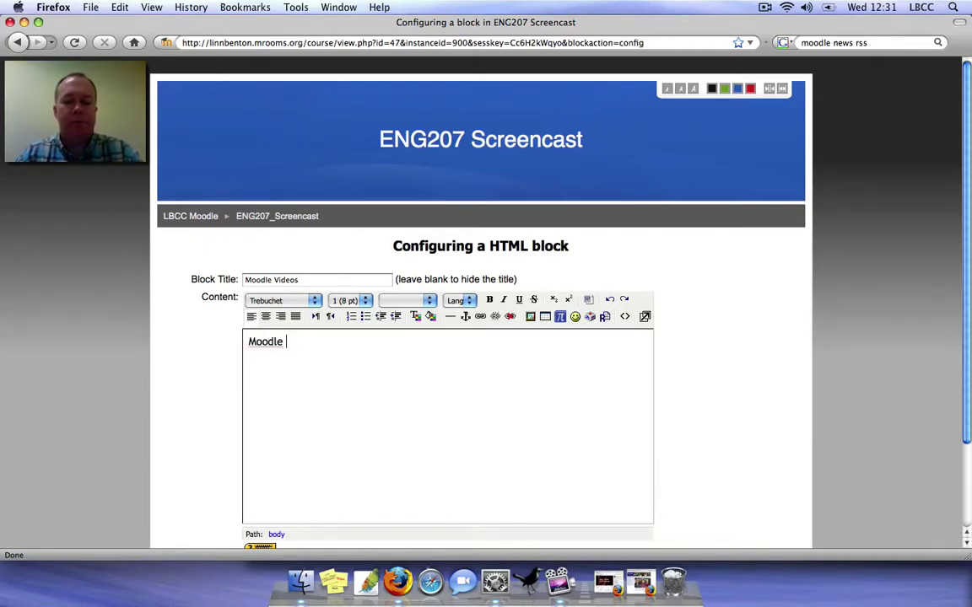
type("Videos on You")
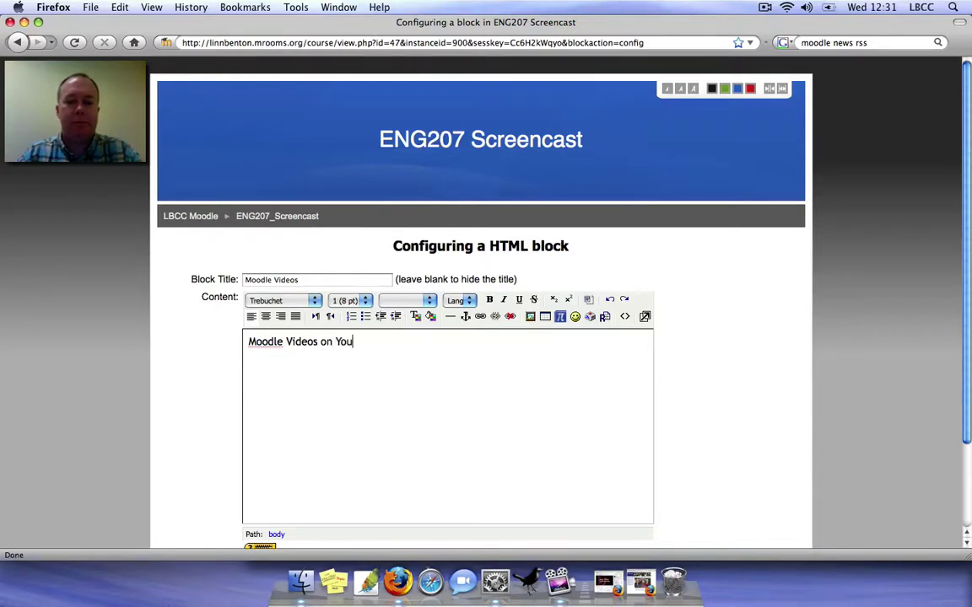
type("Tube")
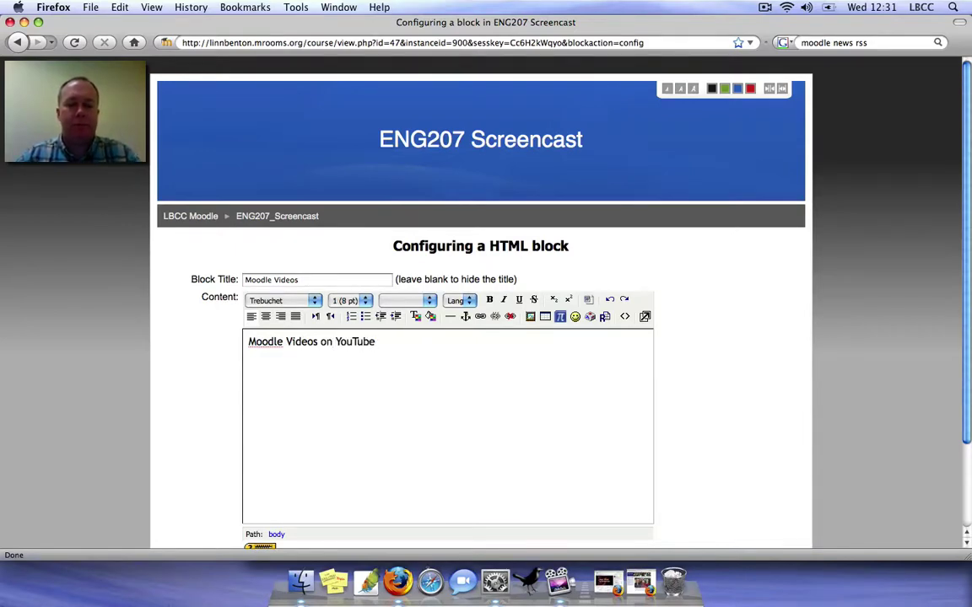
Link that line to the copied YouTube results address, opening in a new window.
double_click(297, 341)
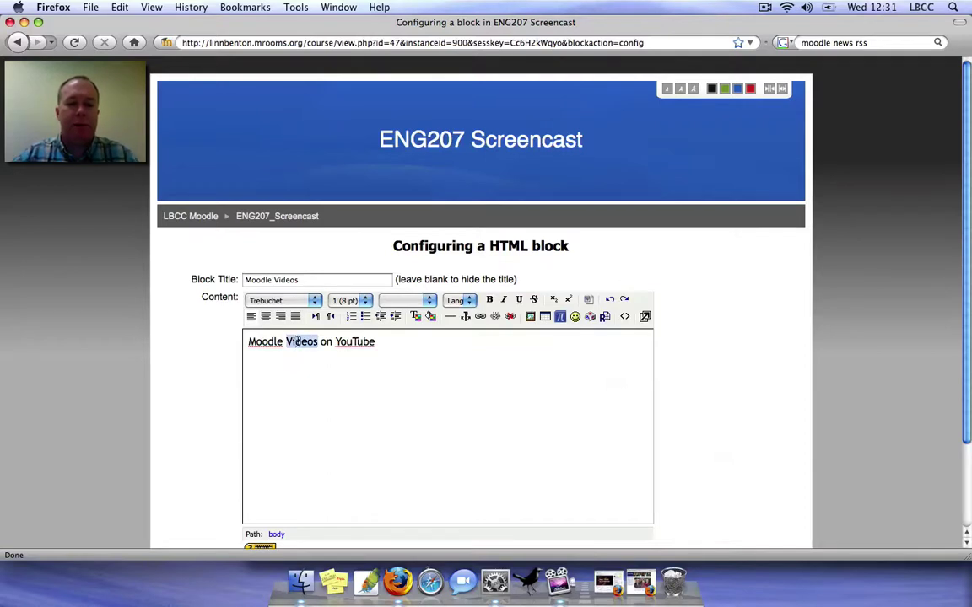
triple_click(297, 341)
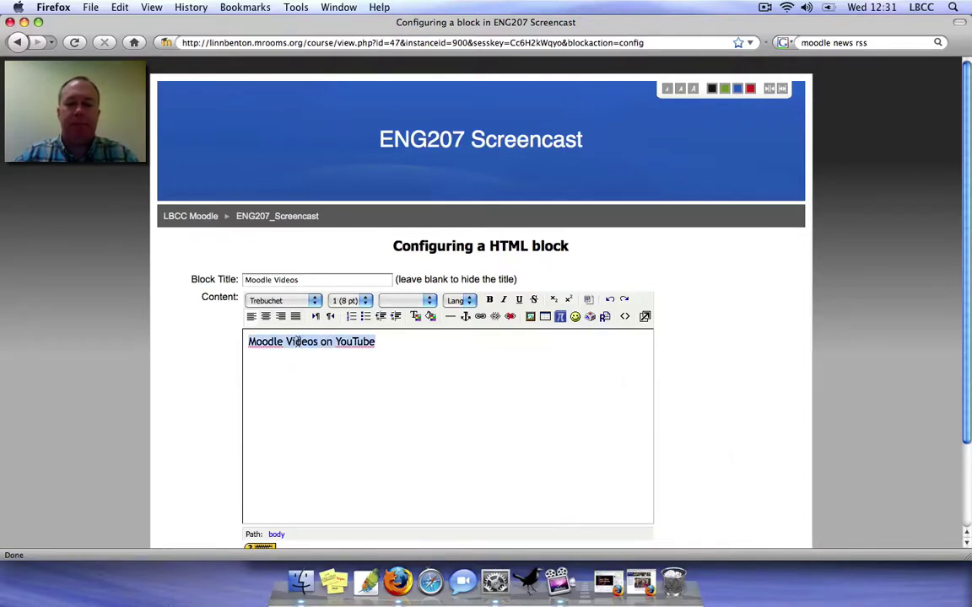
left_click(480, 317)
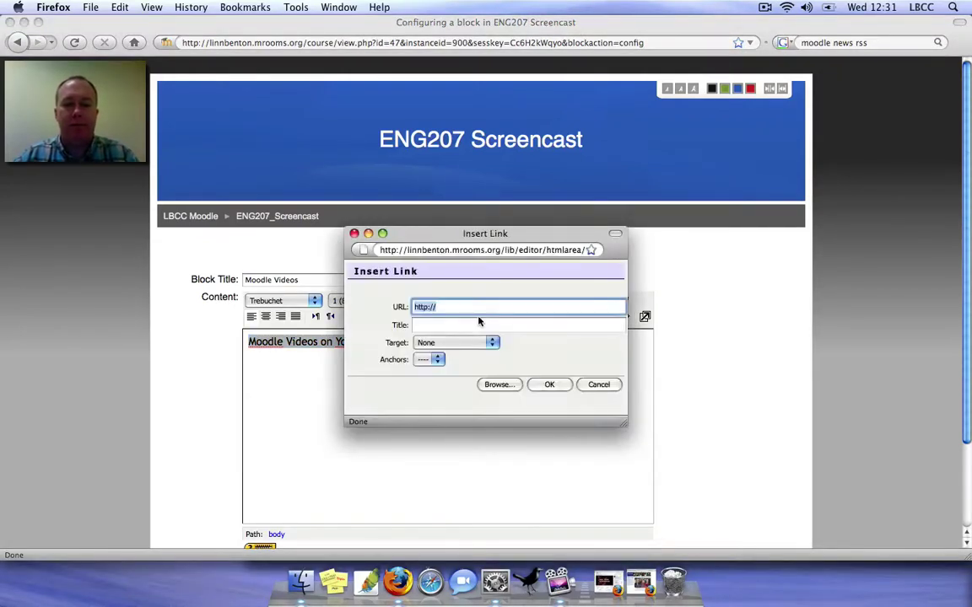
key("super+v")
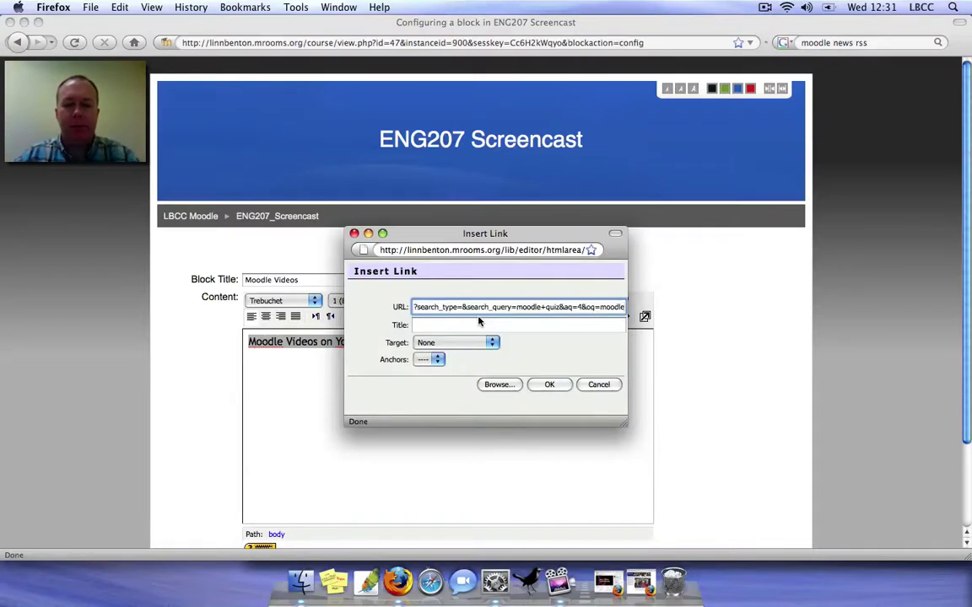
left_click(457, 342)
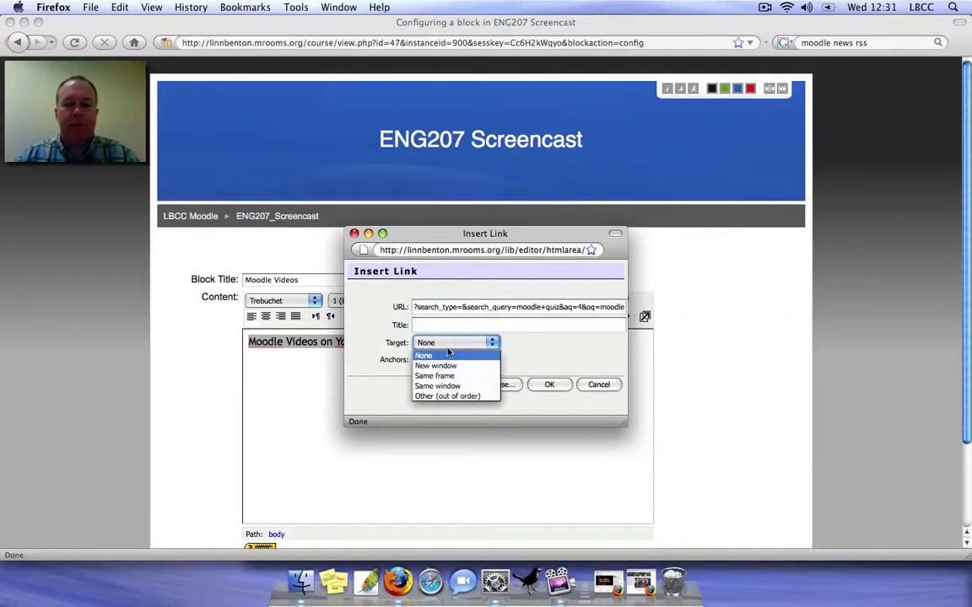
left_click(440, 366)
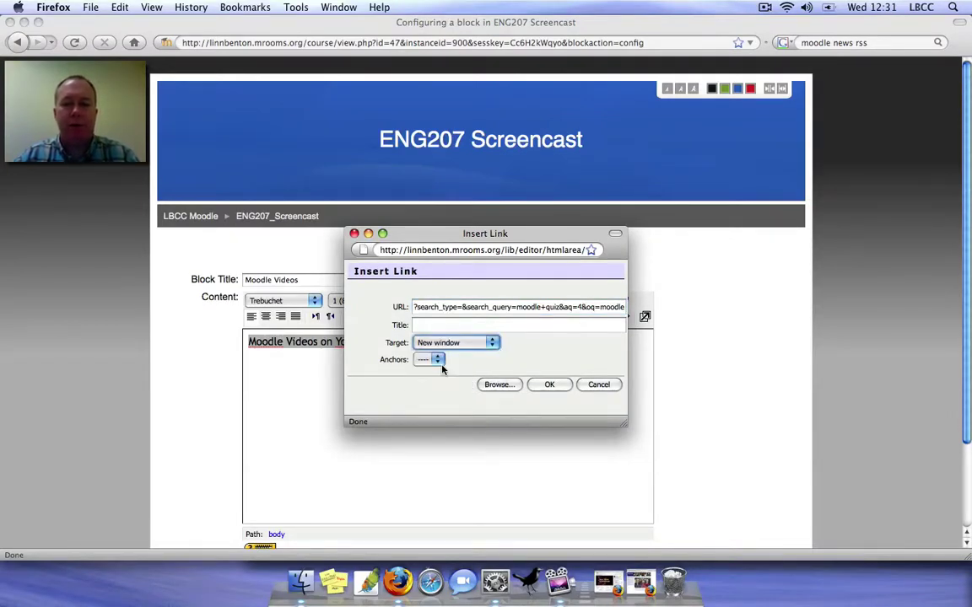
left_click(548, 385)
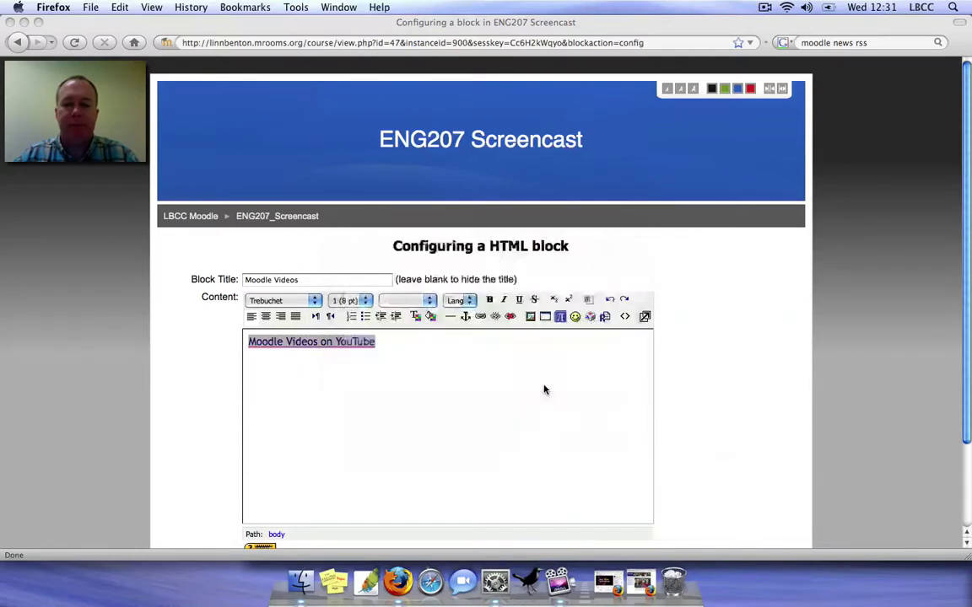
left_click(545, 390)
key("Return")
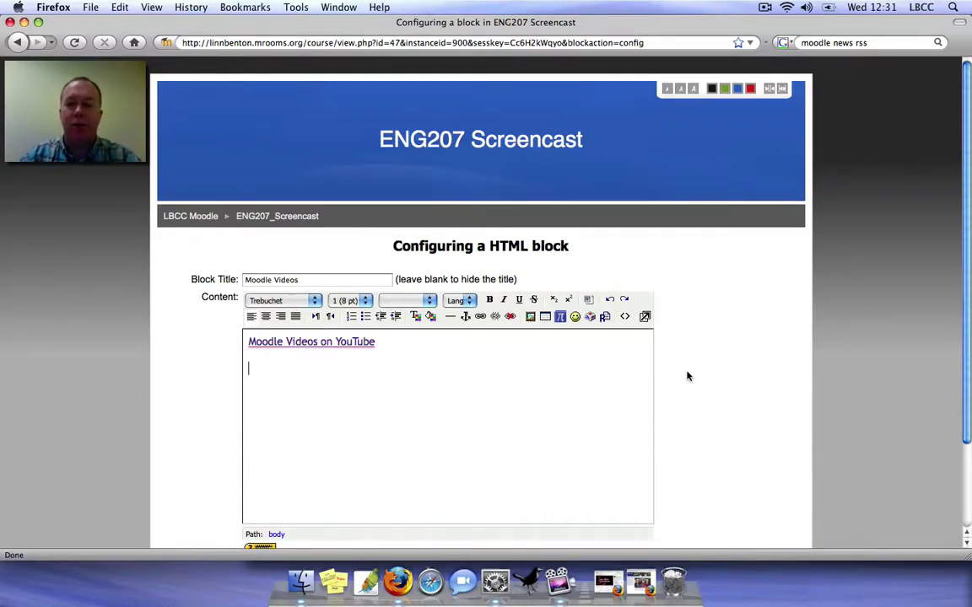
Remove the extra blank line under the link and save the Moodle Videos block settings.
key("BackSpace")
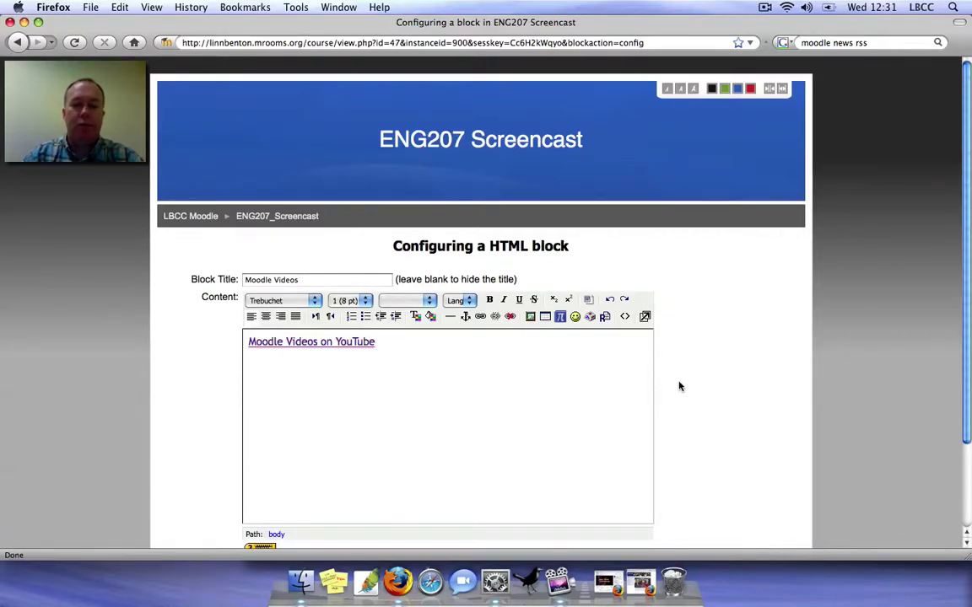
scroll(680, 386, "down", 3)
left_click(407, 461)
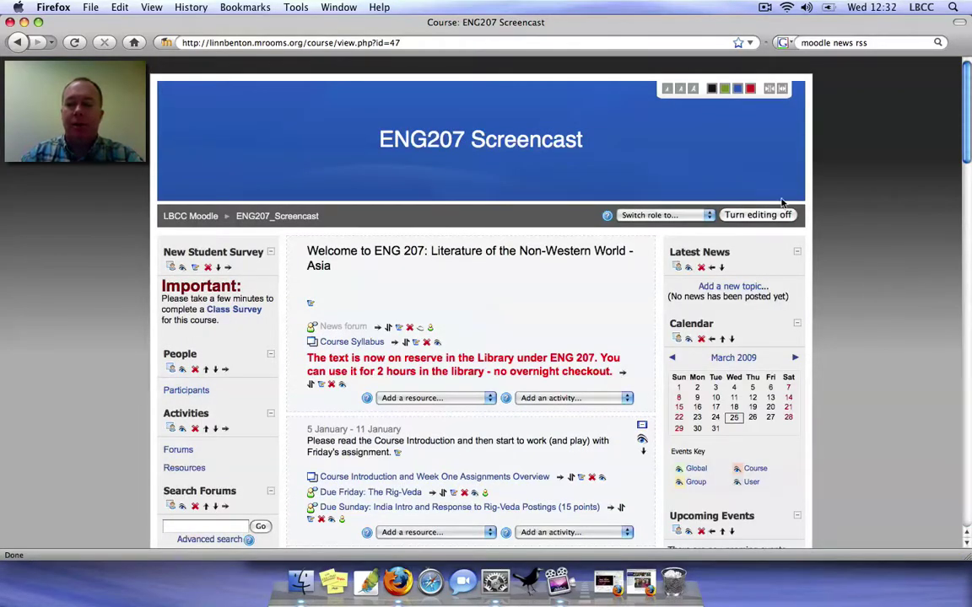
Turn editing off, test the Moodle Videos on YouTube link, then close the YouTube results.
left_click(757, 216)
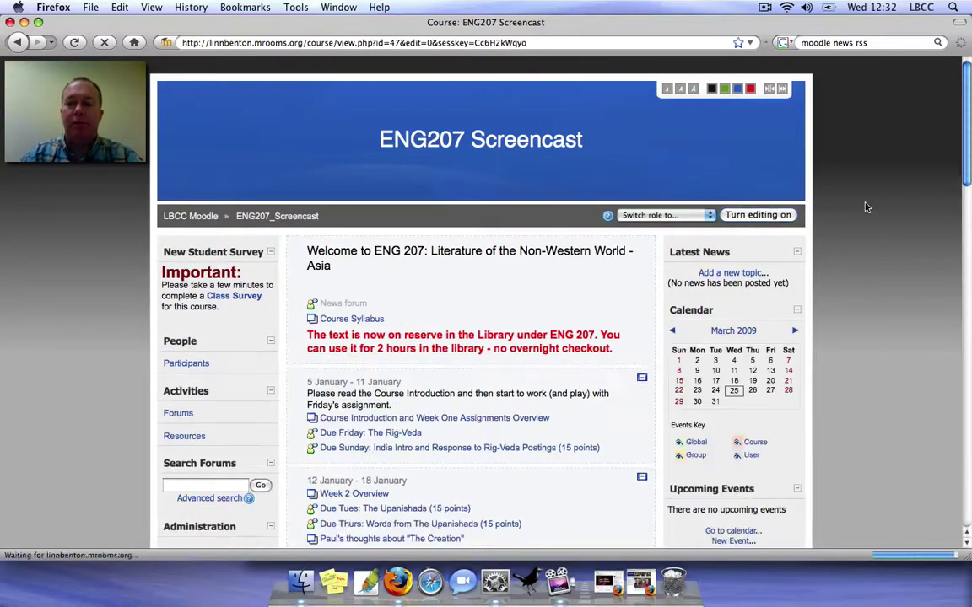
scroll(865, 207, "down", 10)
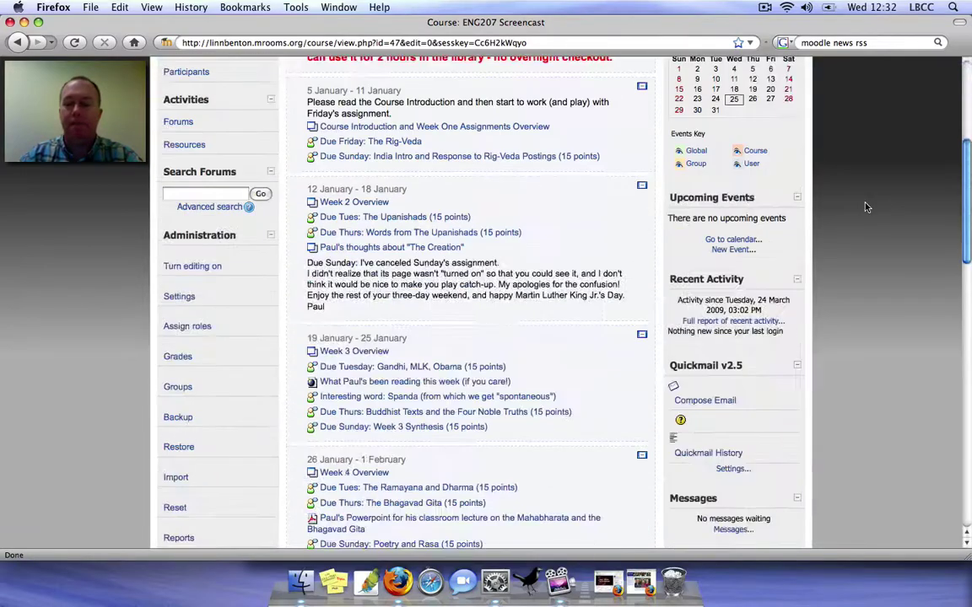
scroll(864, 207, "down", 10)
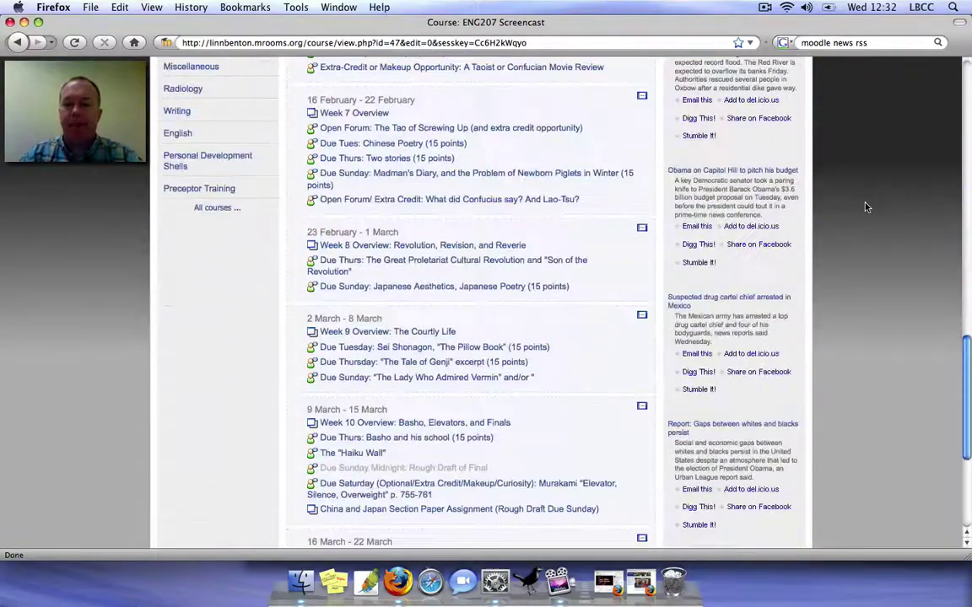
scroll(865, 207, "down", 2)
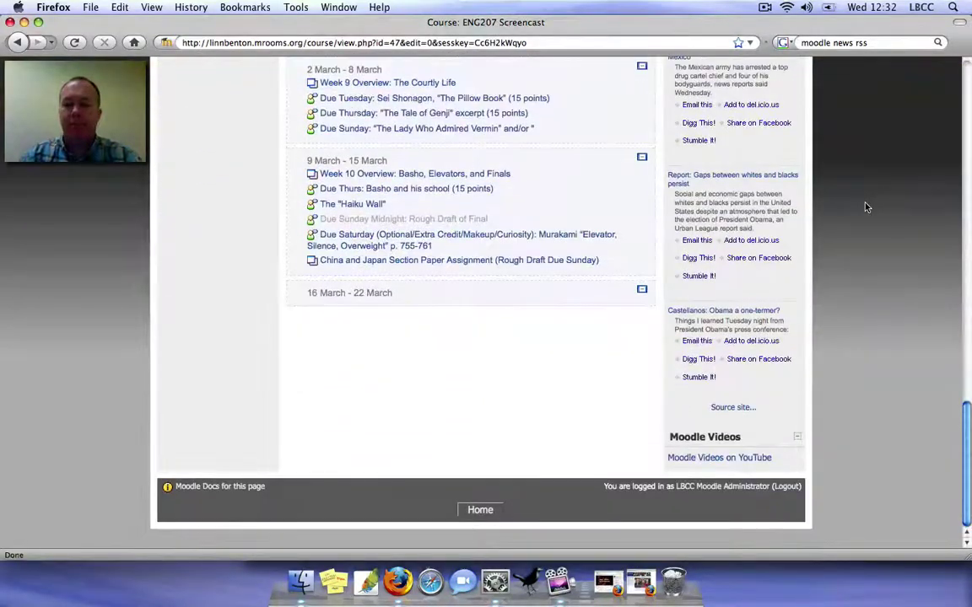
left_click(685, 459)
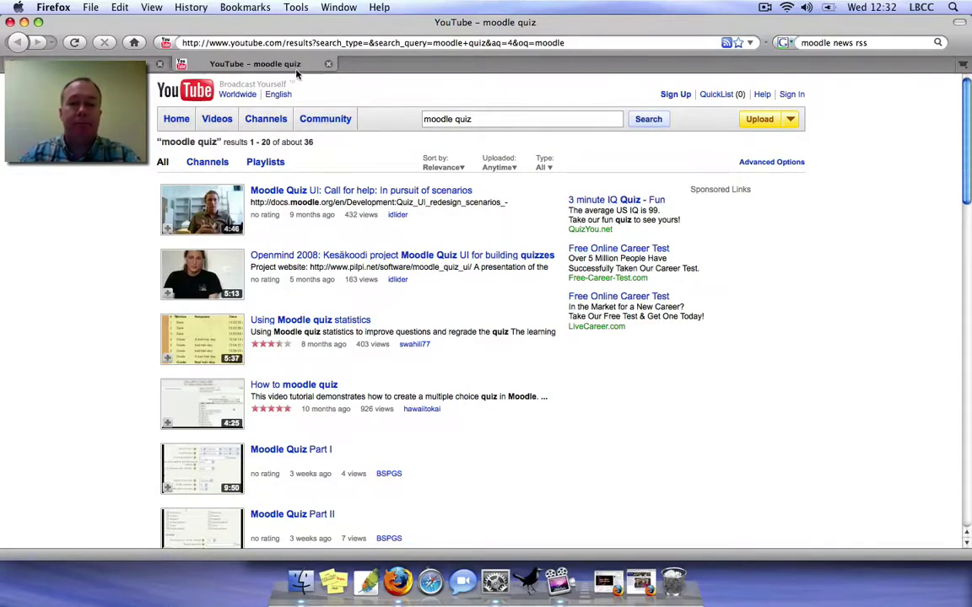
left_click(328, 64)
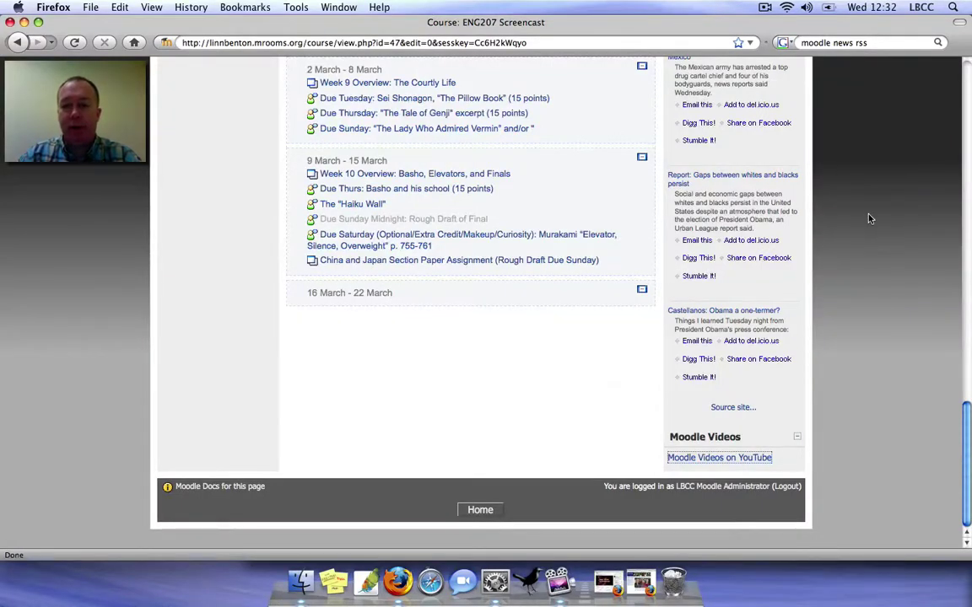
scroll(870, 218, "up", 15)
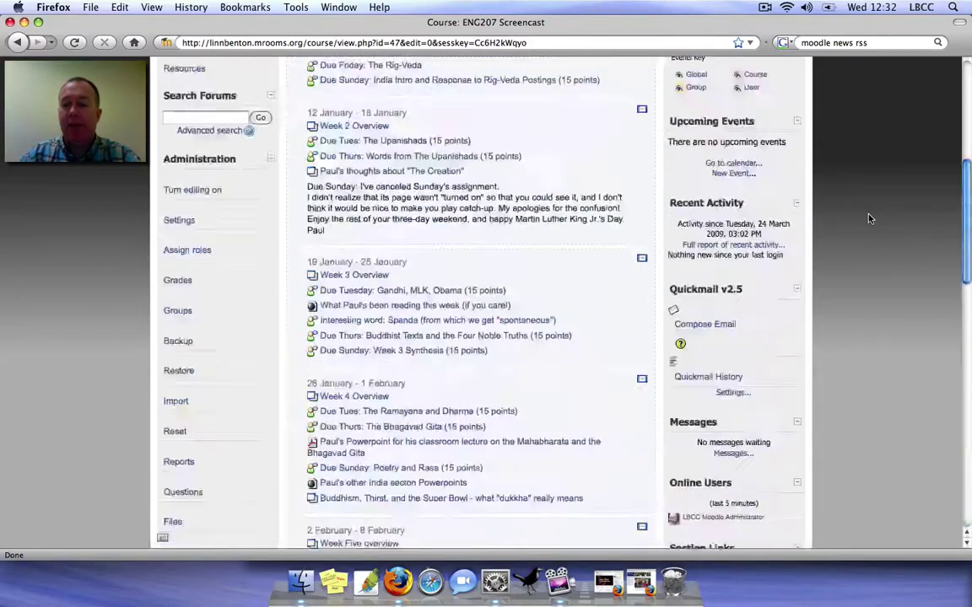
left_click(781, 216)
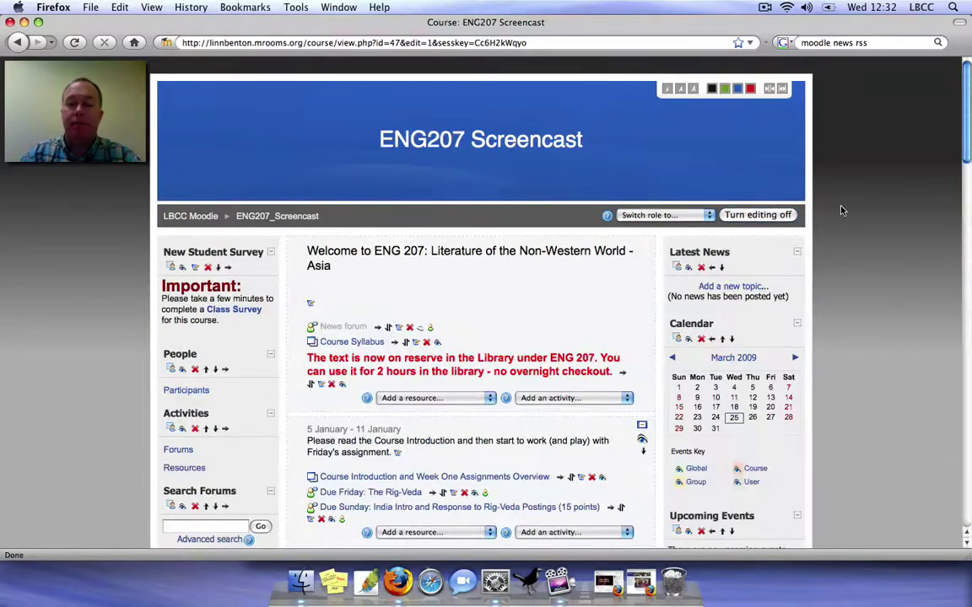
scroll(841, 211, "down", 10)
scroll(841, 211, "down", 10)
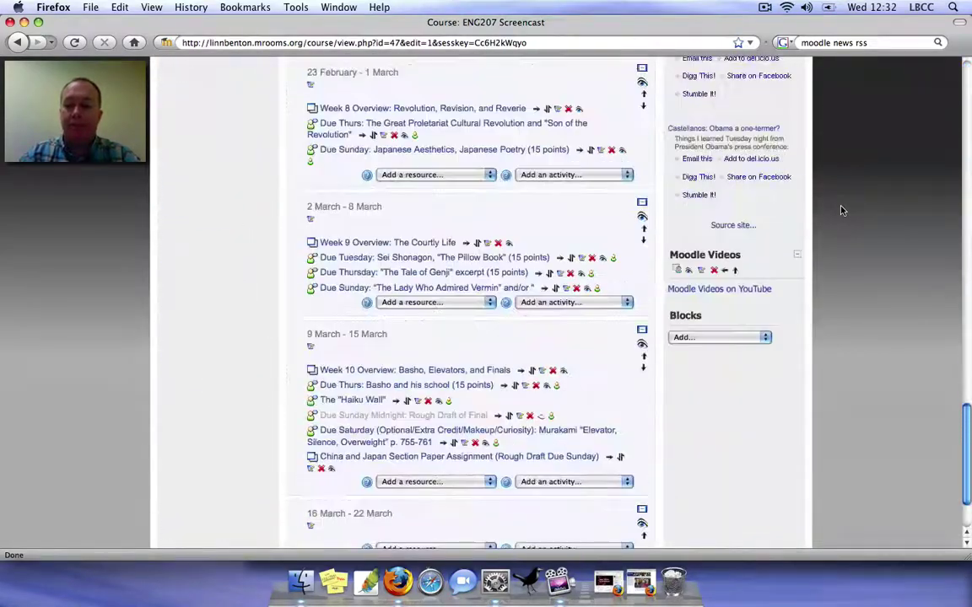
left_click(718, 294)
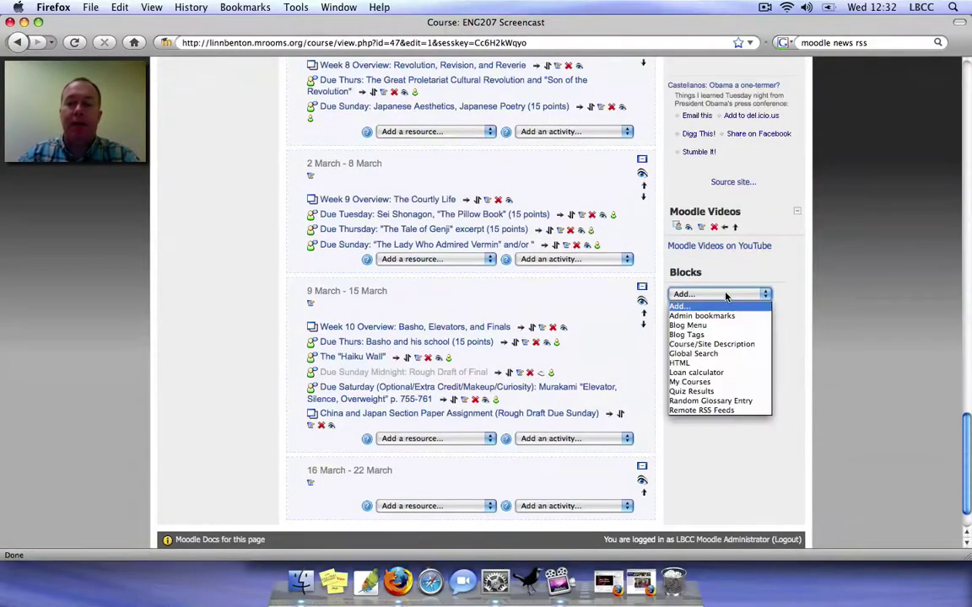
left_click(836, 259)
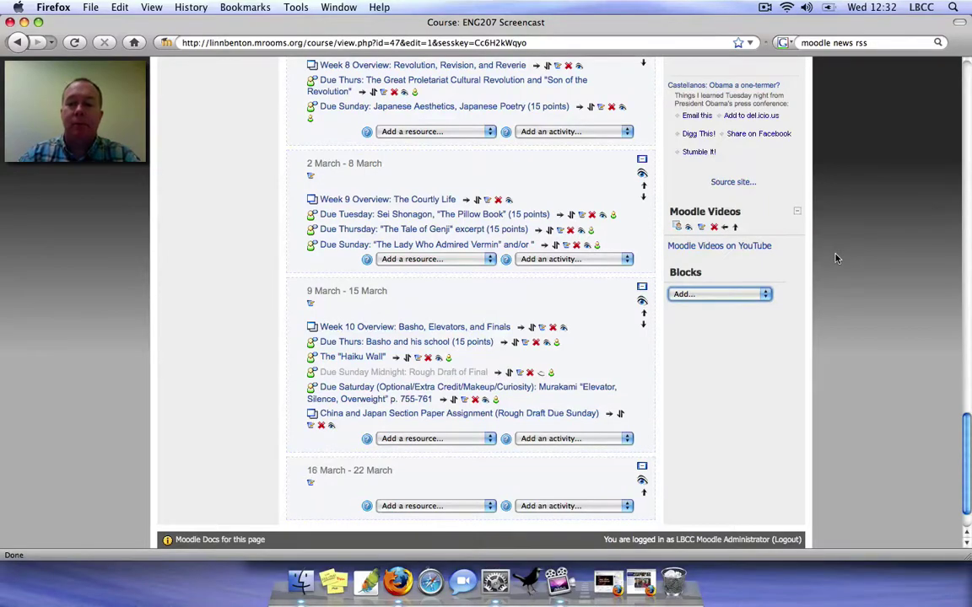
scroll(836, 259, "up", 10)
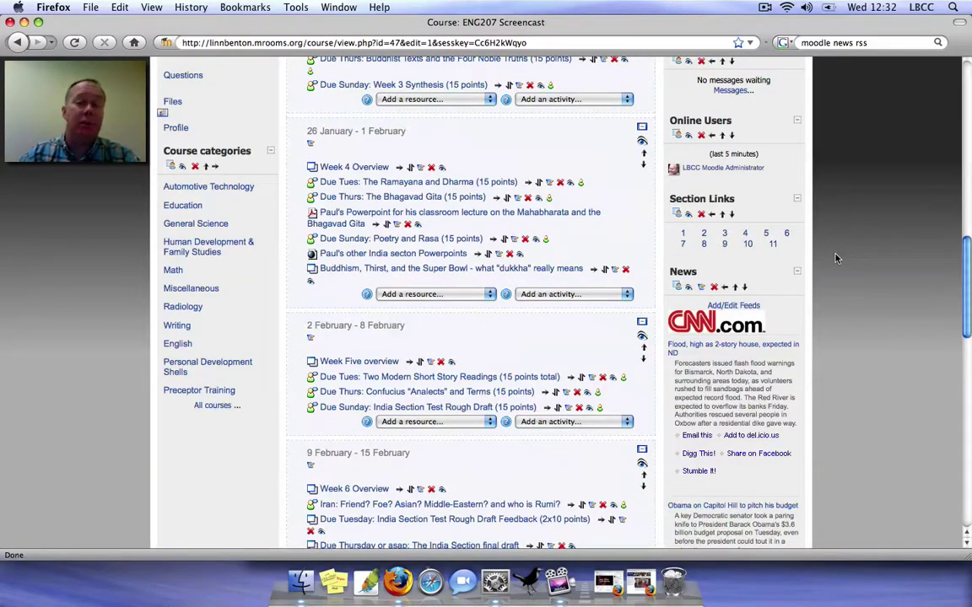
Shift the CNN News feed block to the left column and check its new position on the page.
left_click(725, 288)
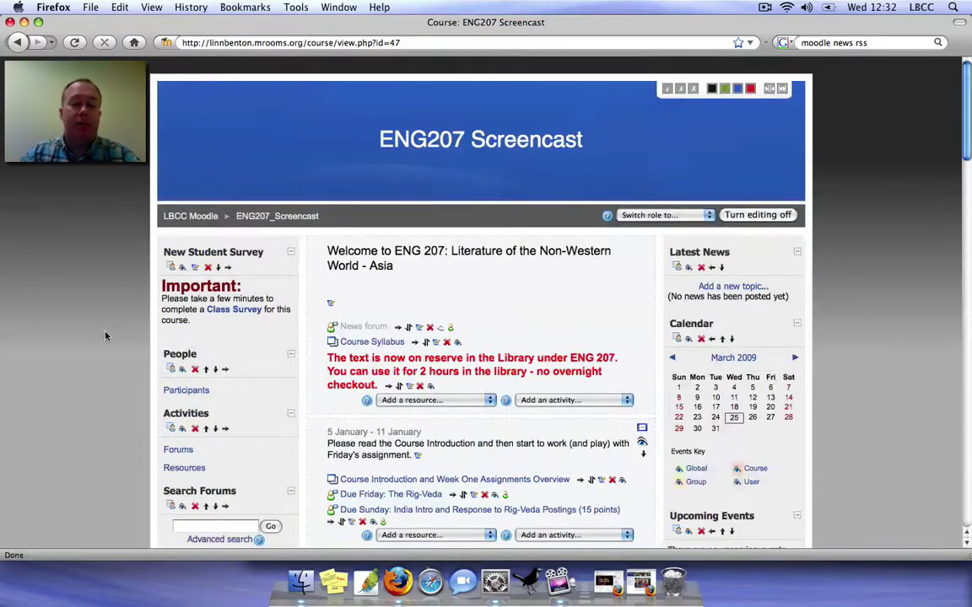
scroll(105, 336, "down", 15)
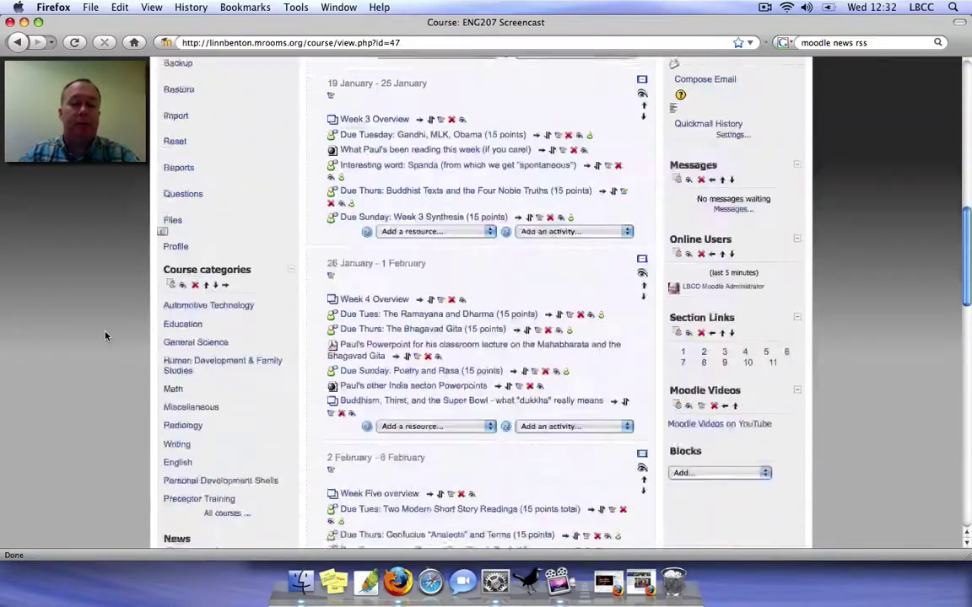
scroll(105, 336, "down", 15)
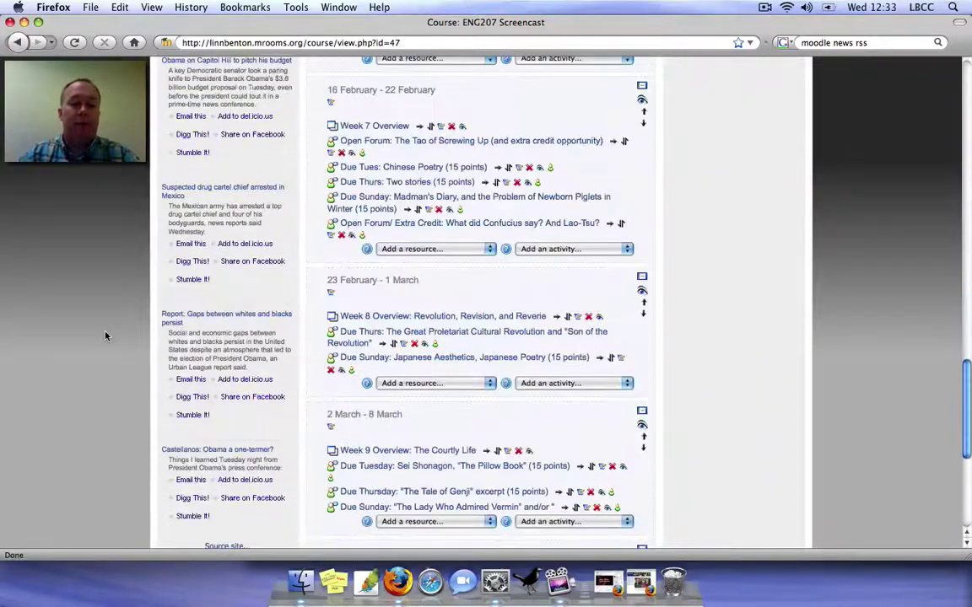
scroll(105, 336, "down", 5)
scroll(106, 336, "up", 10)
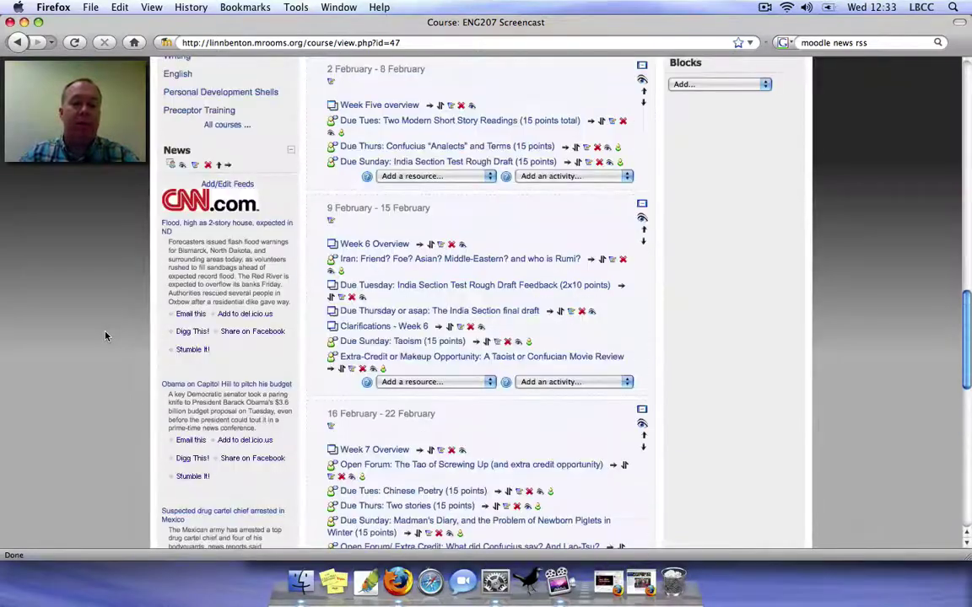
scroll(105, 336, "up", 3)
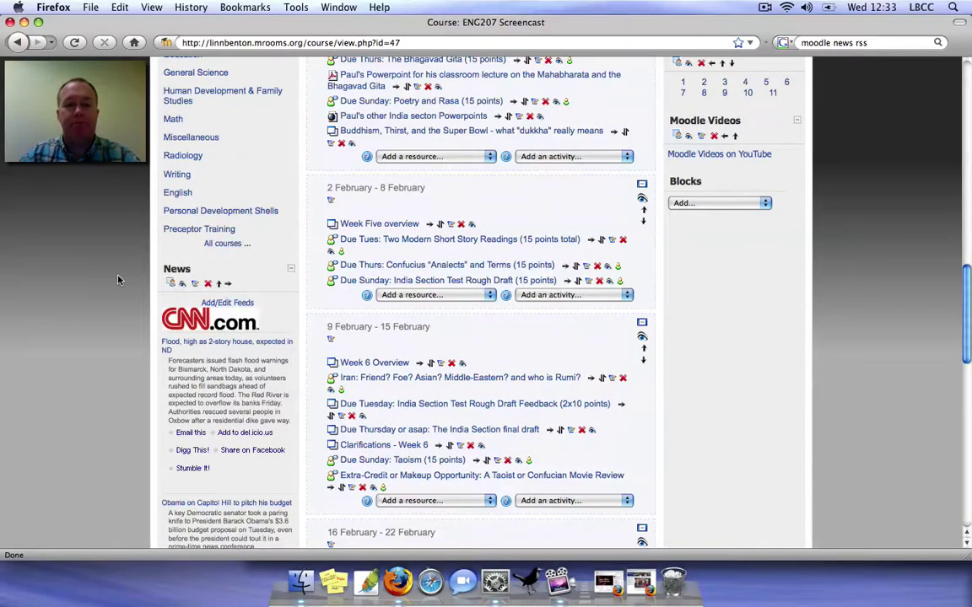
scroll(118, 280, "up", 15)
scroll(118, 280, "up", 1)
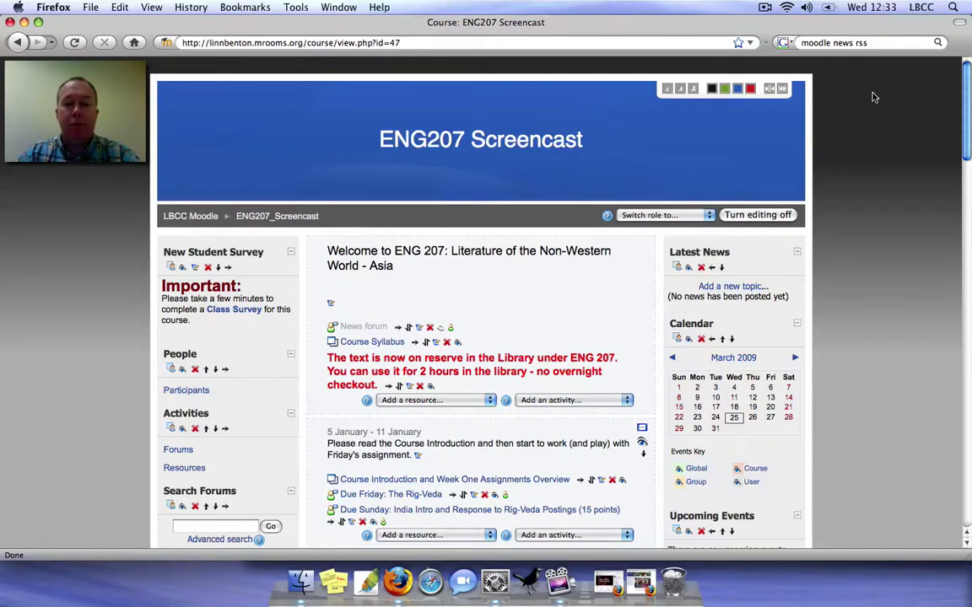
scroll(874, 99, "down", 5)
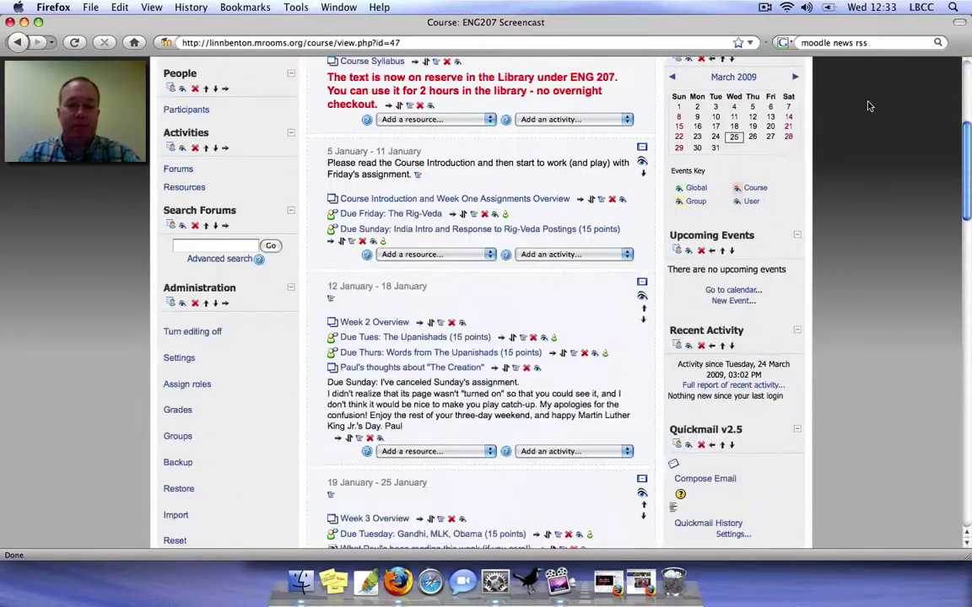
scroll(870, 105, "down", 3)
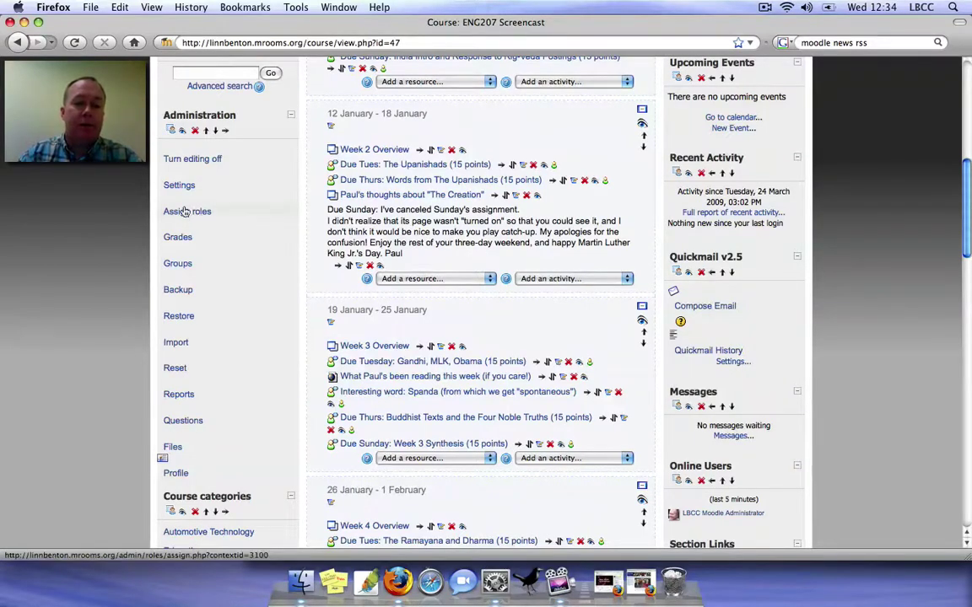
Open the ENG207 course settings from the Administration block.
left_click(175, 188)
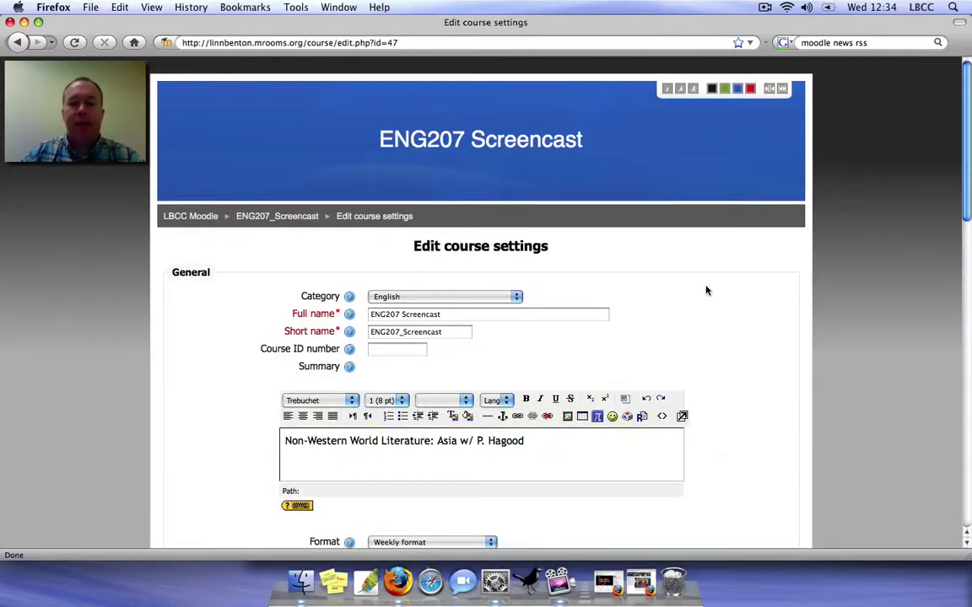
scroll(707, 291, "down", 1)
scroll(707, 291, "down", 5)
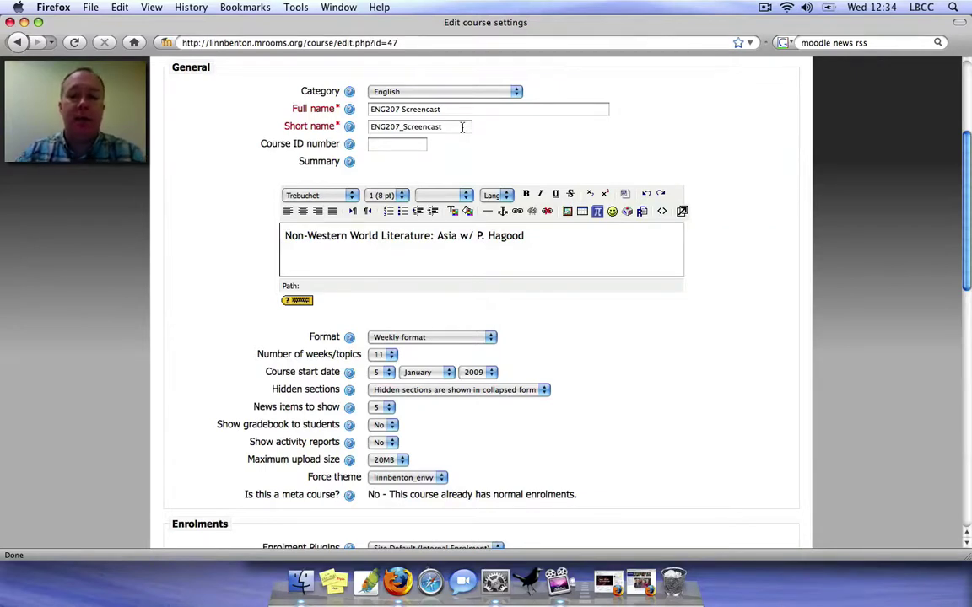
Edit the short name and restore it to ENG207_Screencast.
double_click(461, 127)
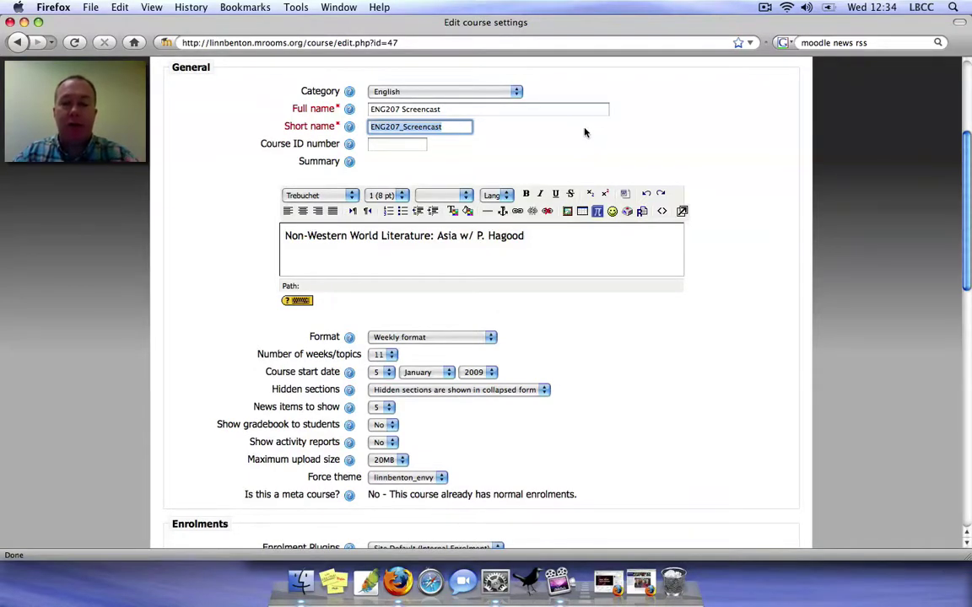
left_click(398, 127)
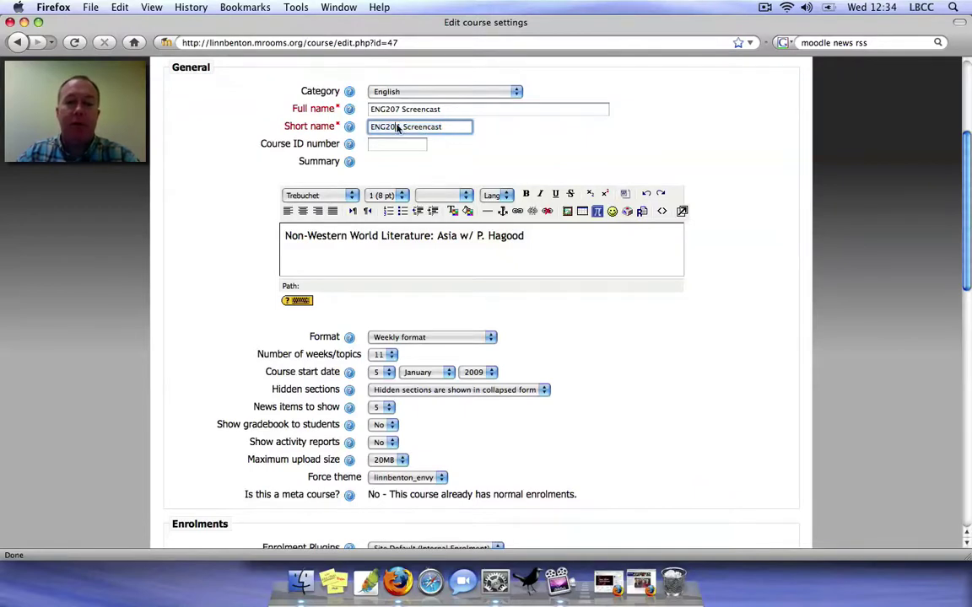
key("BackSpace")
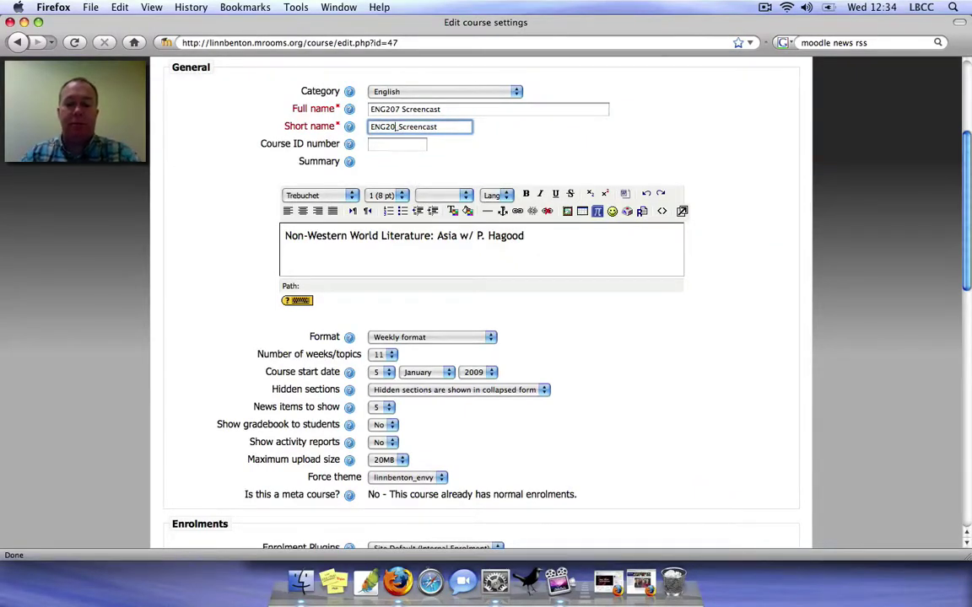
type("8")
key("BackSpace")
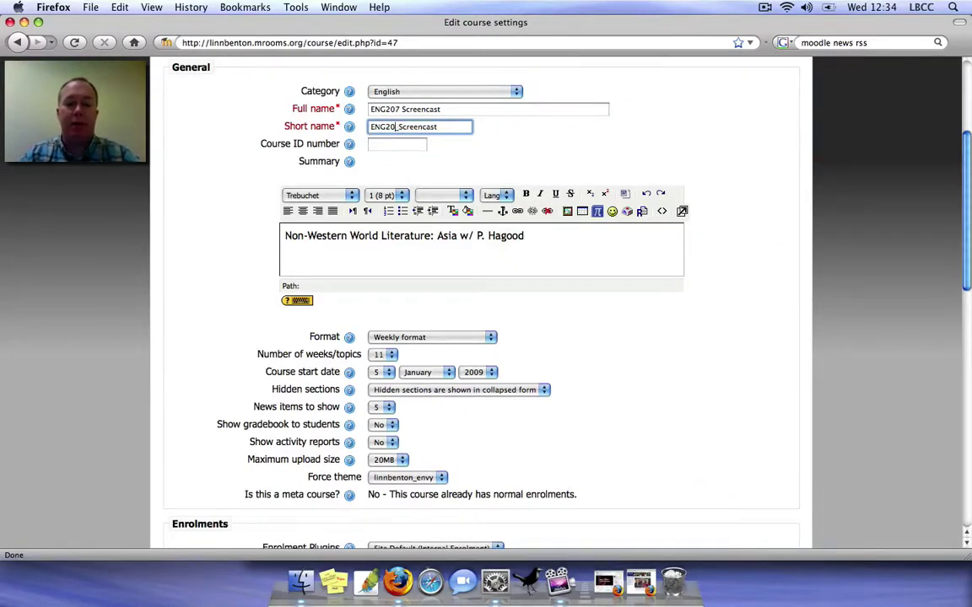
type("7")
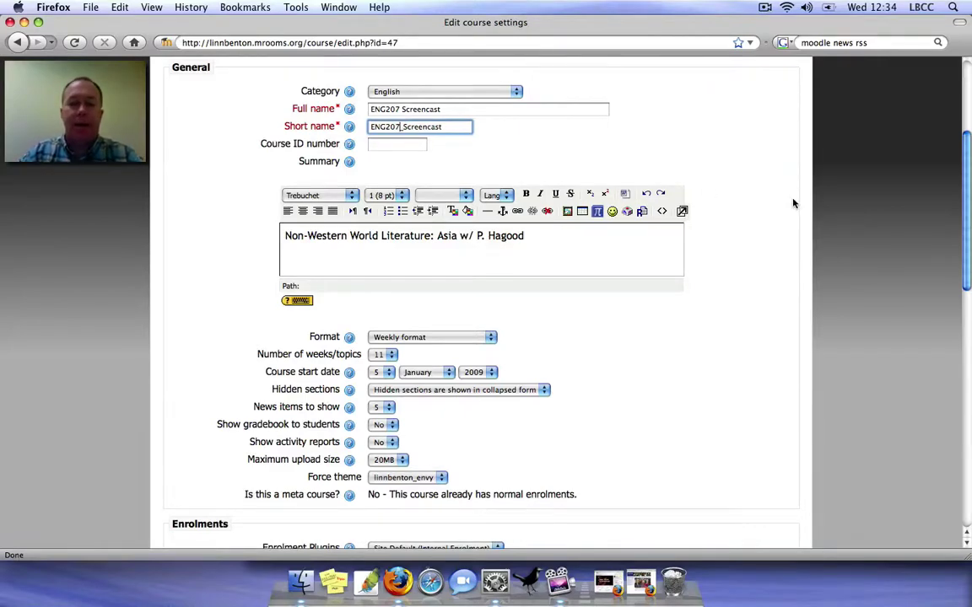
scroll(793, 202, "down", 5)
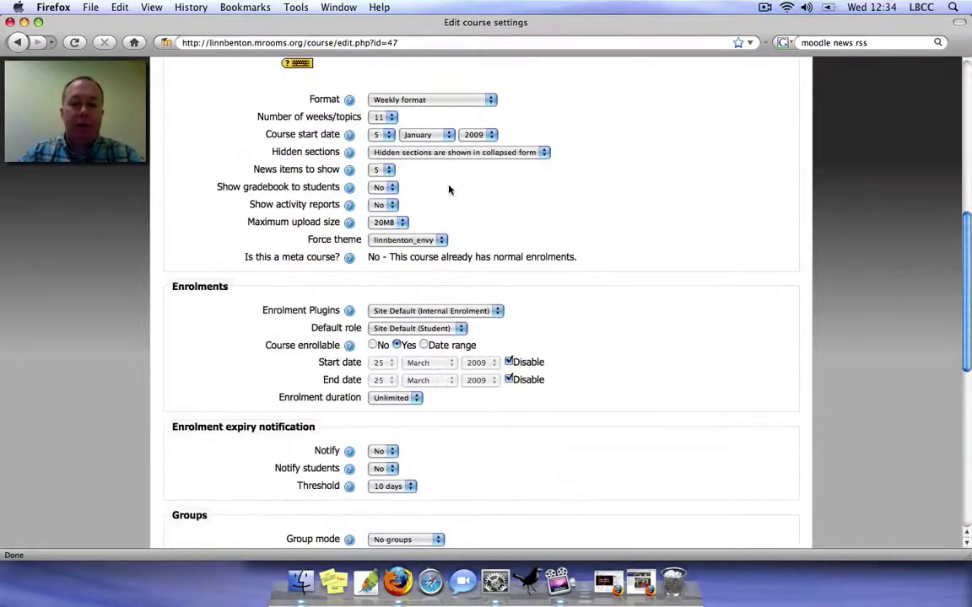
Set Force theme to metal for the ENG207 course and save the settings.
left_click(377, 242)
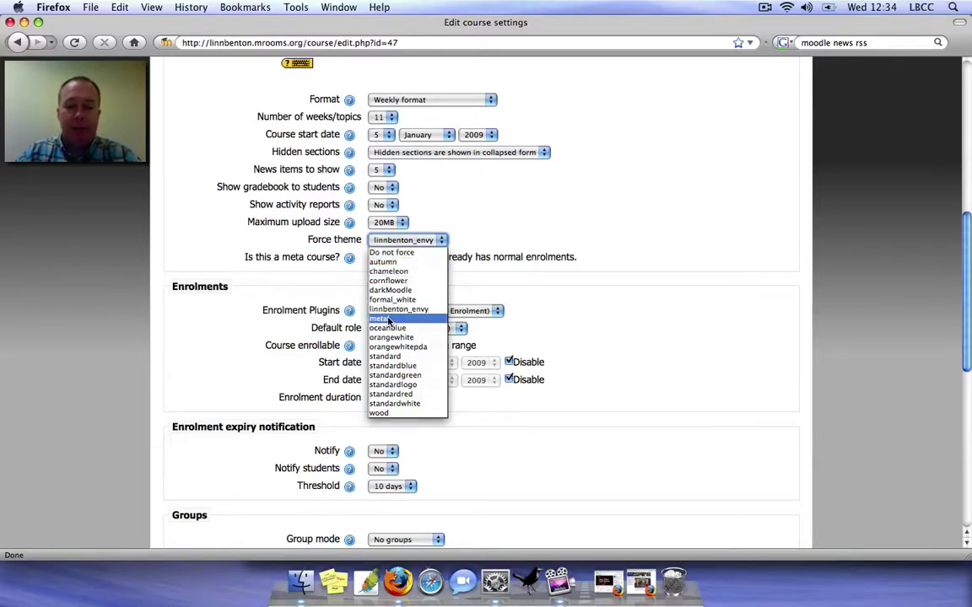
left_click(379, 318)
scroll(615, 294, "down", 10)
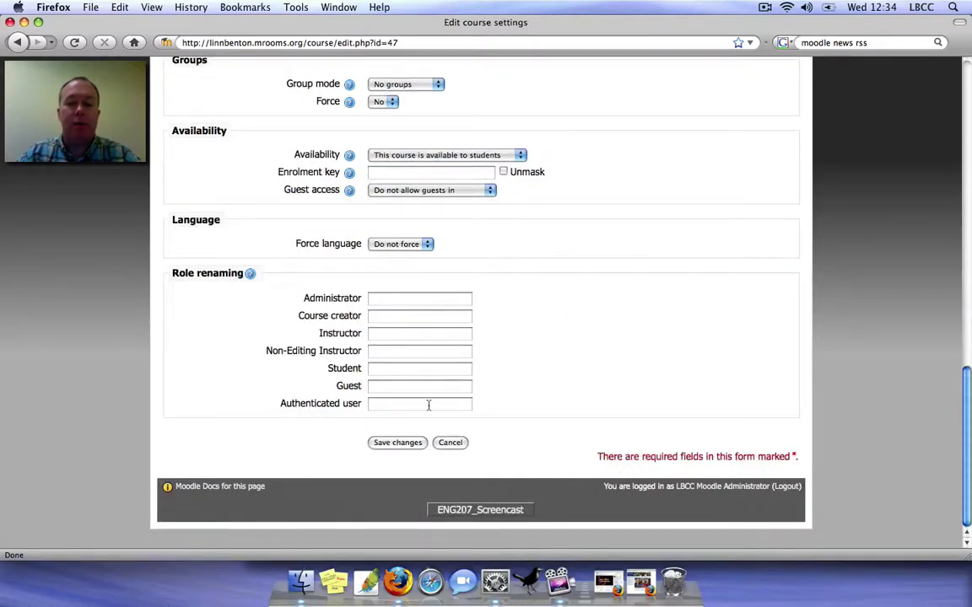
left_click(398, 444)
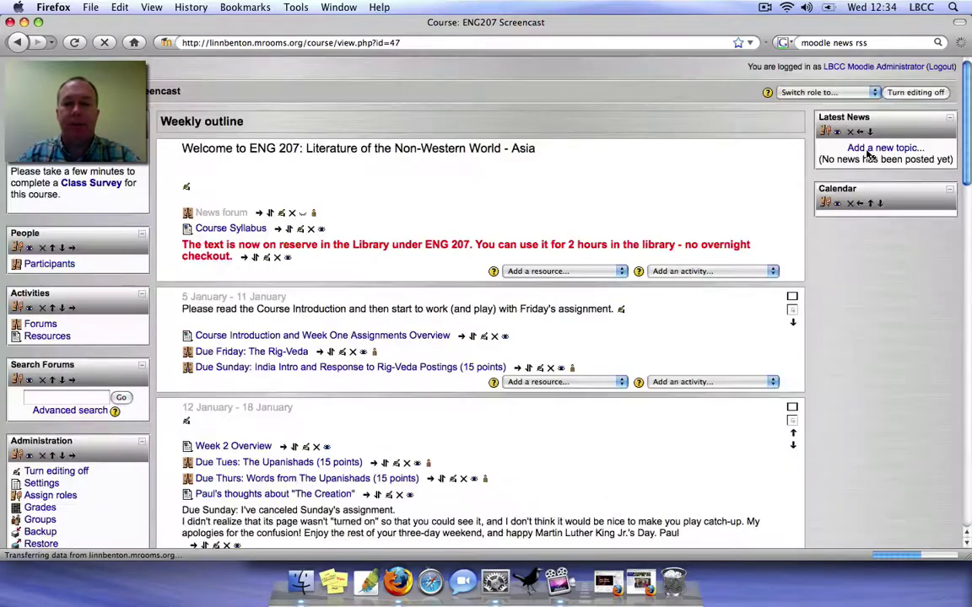
scroll(735, 210, "down", 5)
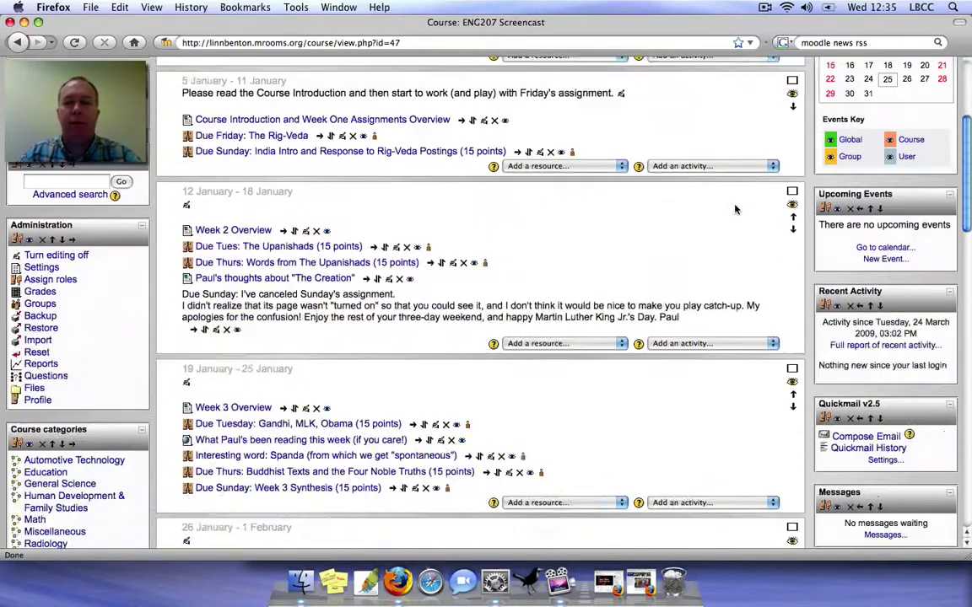
scroll(735, 209, "down", 6)
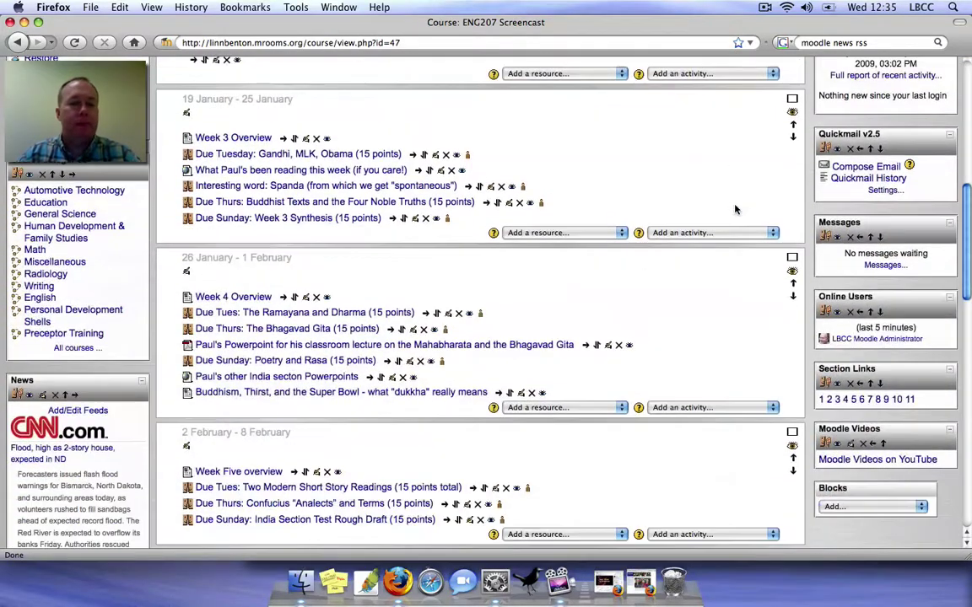
scroll(735, 209, "up", 5)
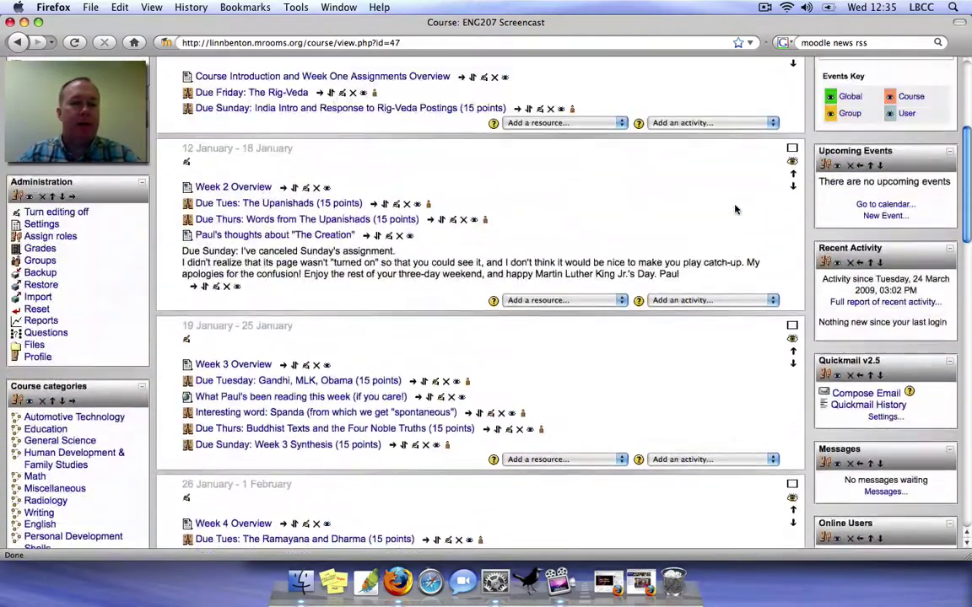
Reopen the course settings, set Force theme to darkMoodle, and save.
left_click(39, 227)
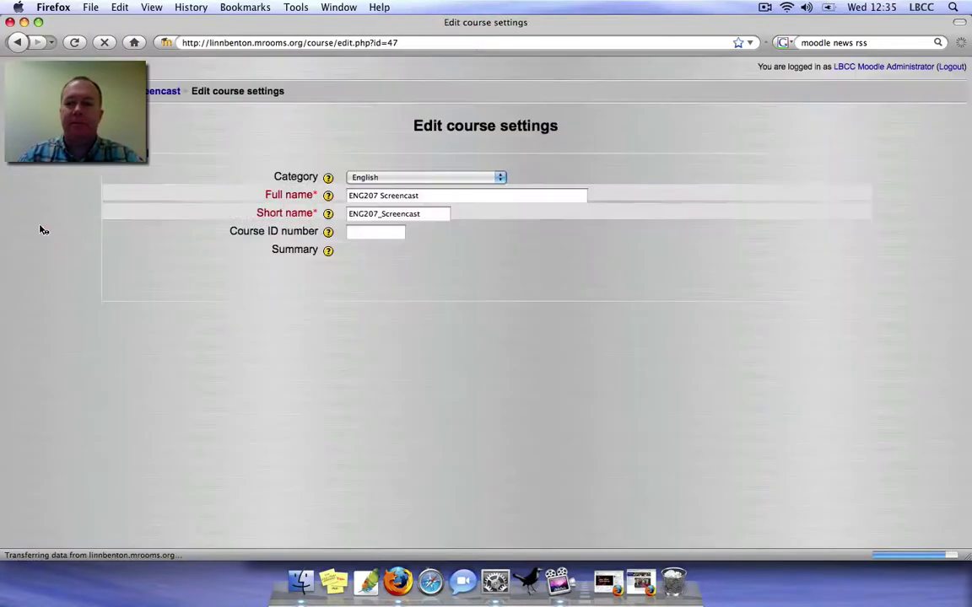
scroll(783, 235, "down", 5)
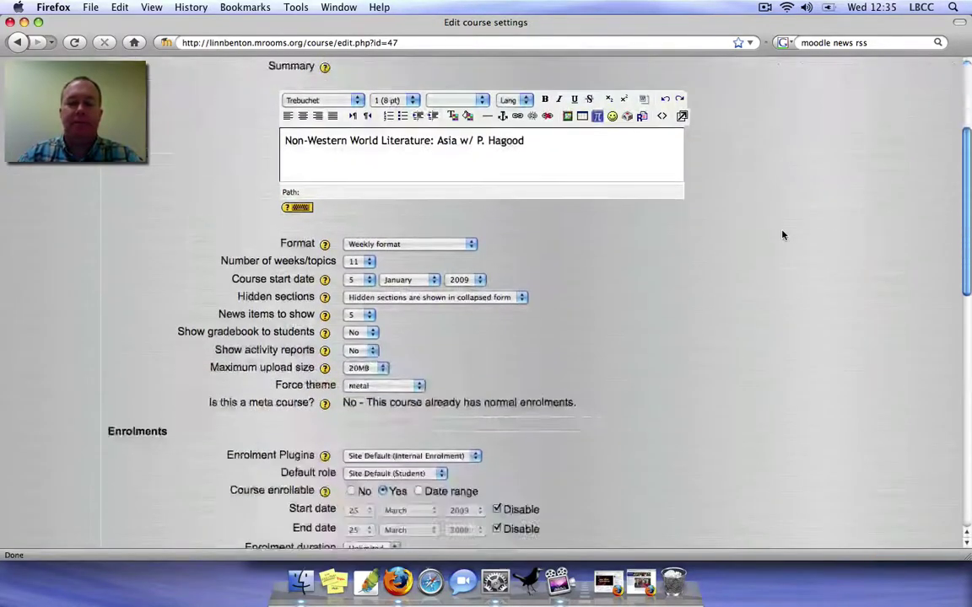
left_click(353, 310)
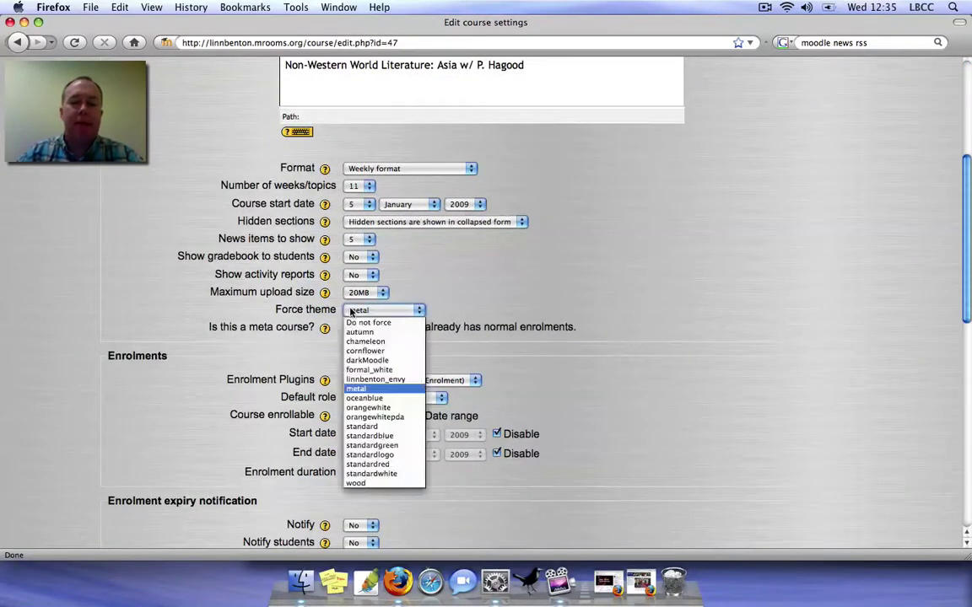
left_click(367, 361)
scroll(666, 312, "down", 1)
scroll(667, 313, "down", 10)
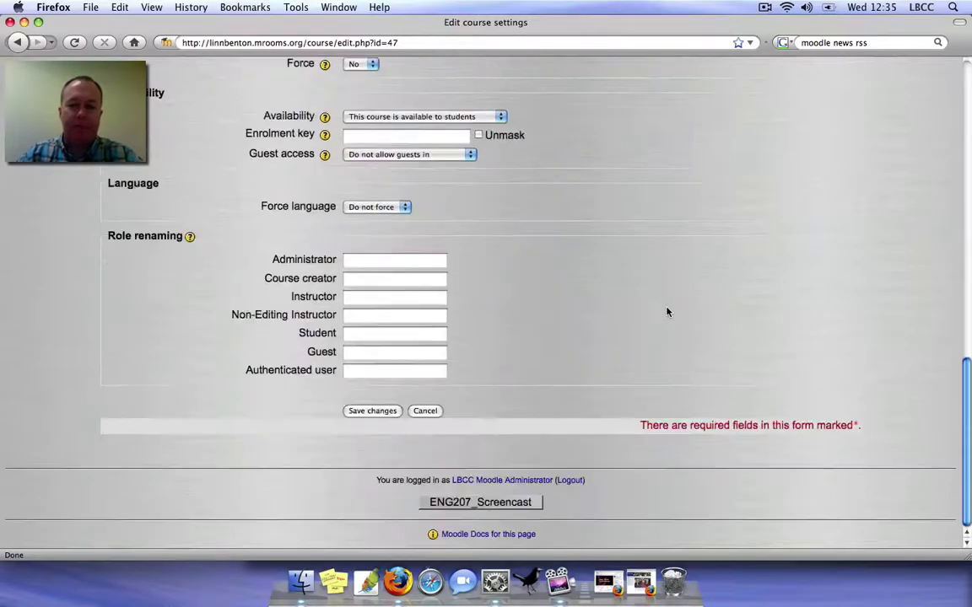
left_click(372, 411)
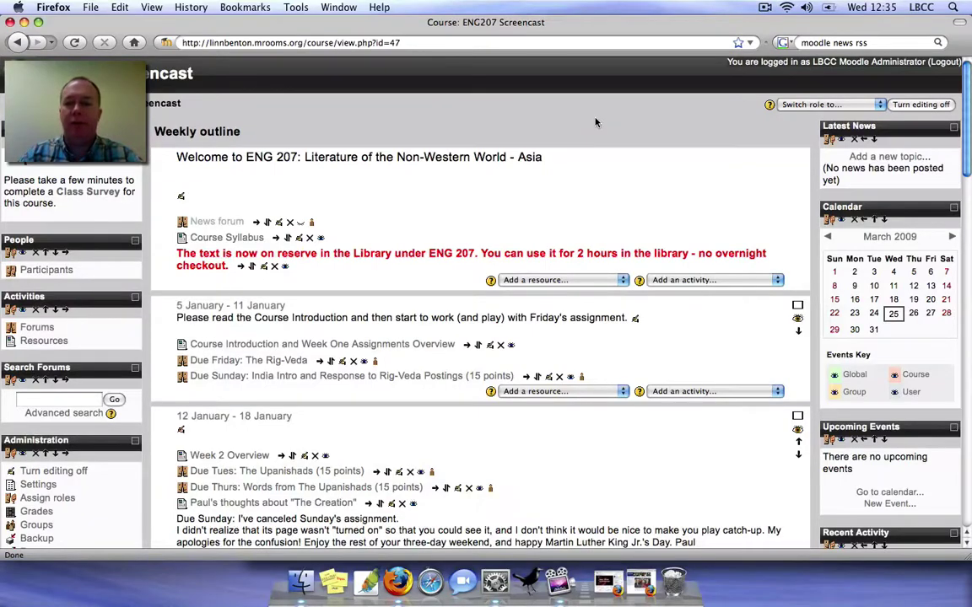
scroll(594, 123, "down", 10)
scroll(595, 123, "up", 10)
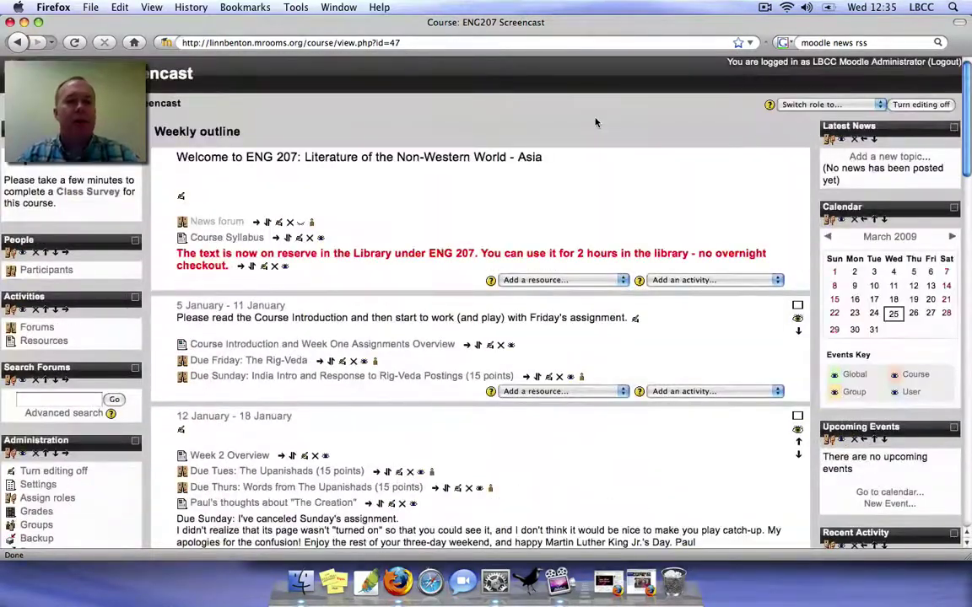